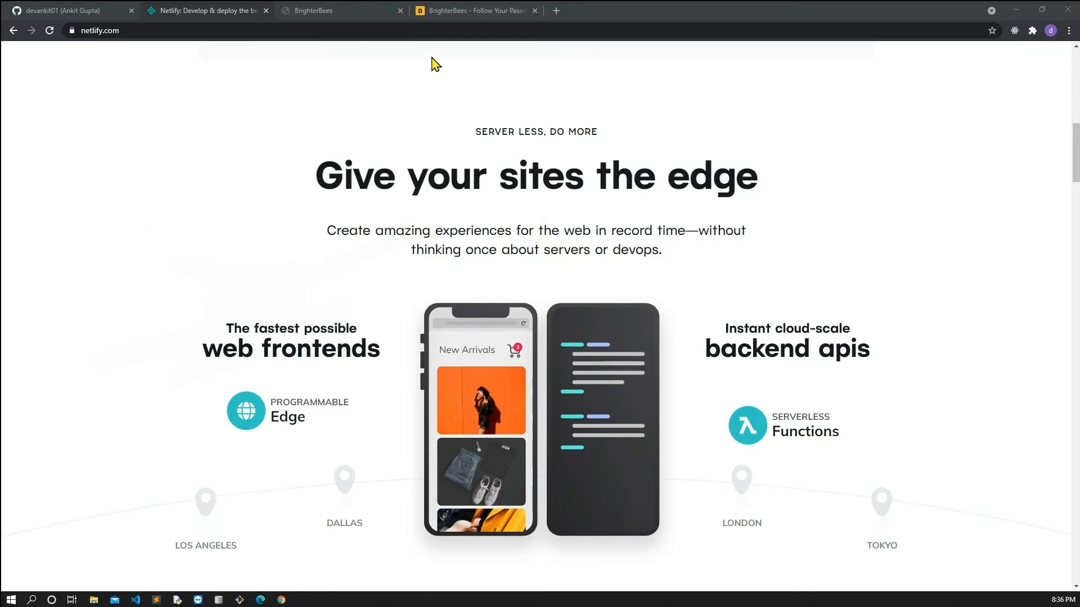
View the live BrighterBees.com home page and its list of categories.
left_click(448, 17)
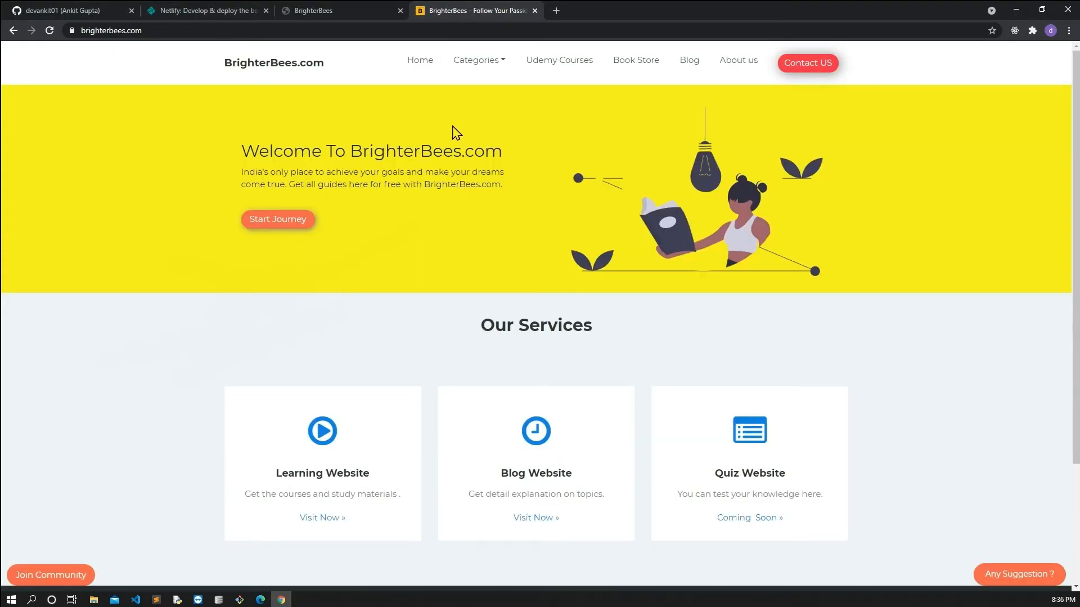
left_click(485, 67)
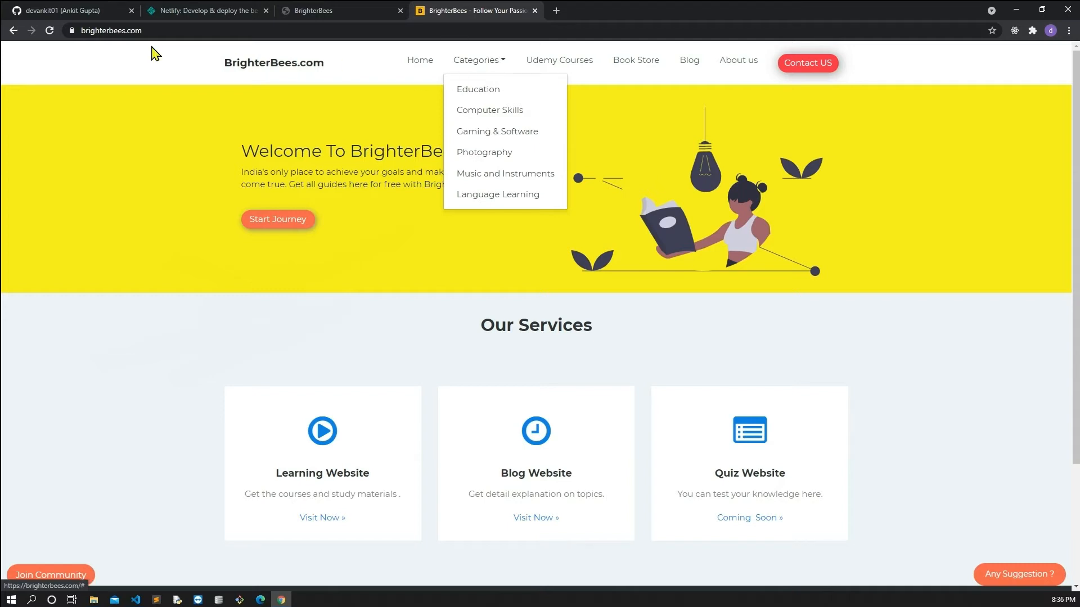
Create a public GitHub repository named brighterbees-yt with the description "Hosting Website for free .".
left_click(45, 16)
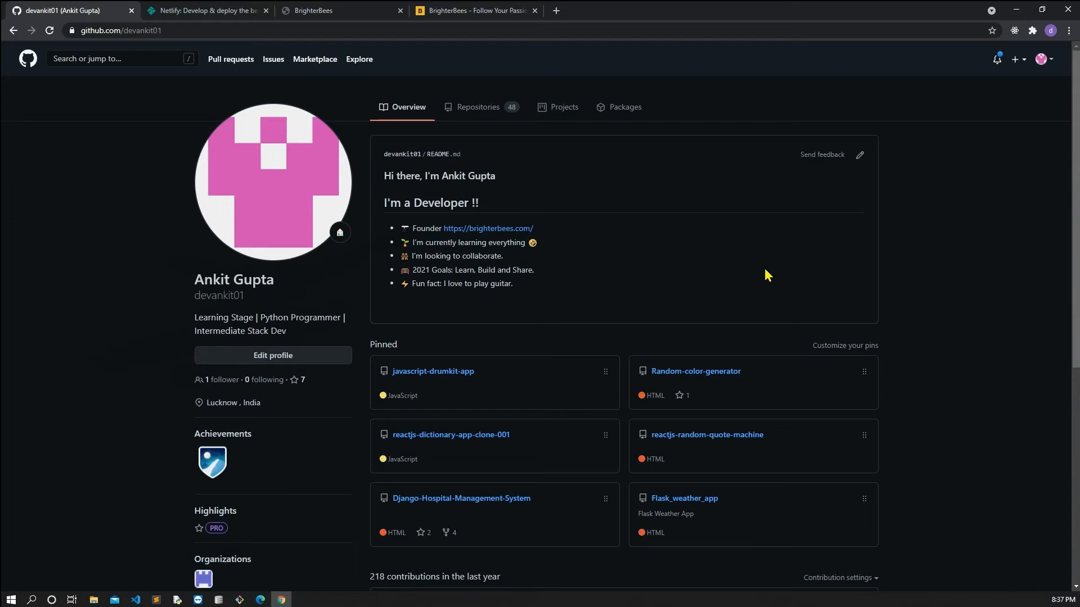
left_click(1016, 63)
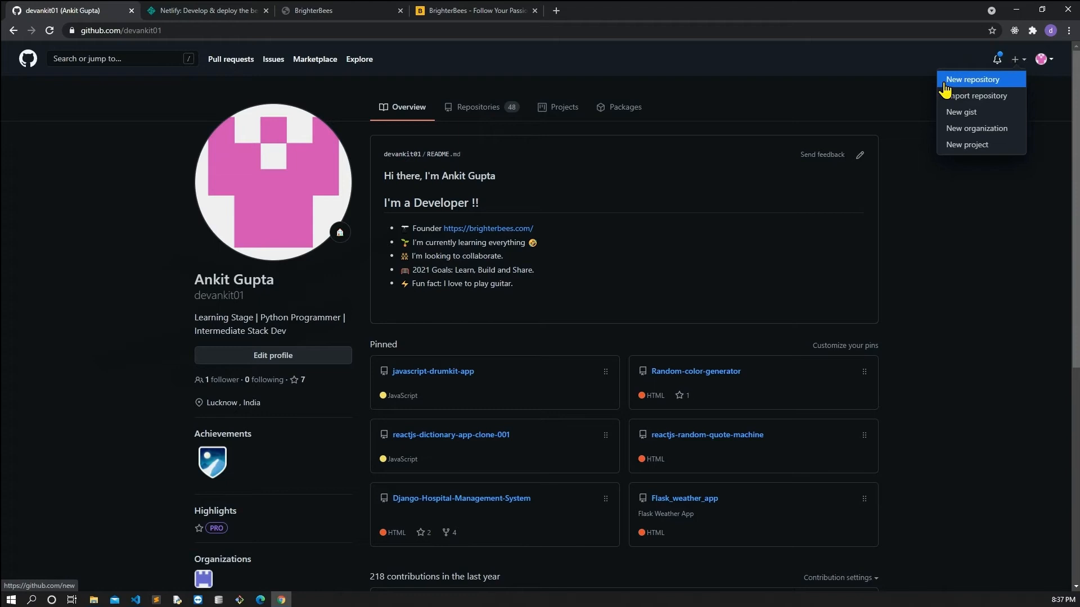
left_click(1000, 86)
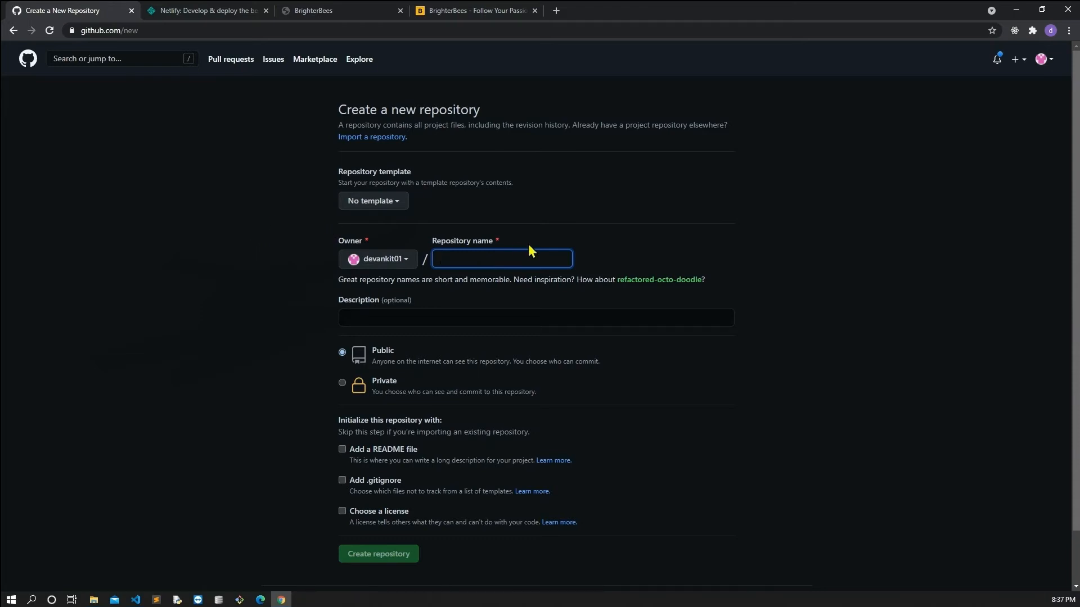
type("brighter")
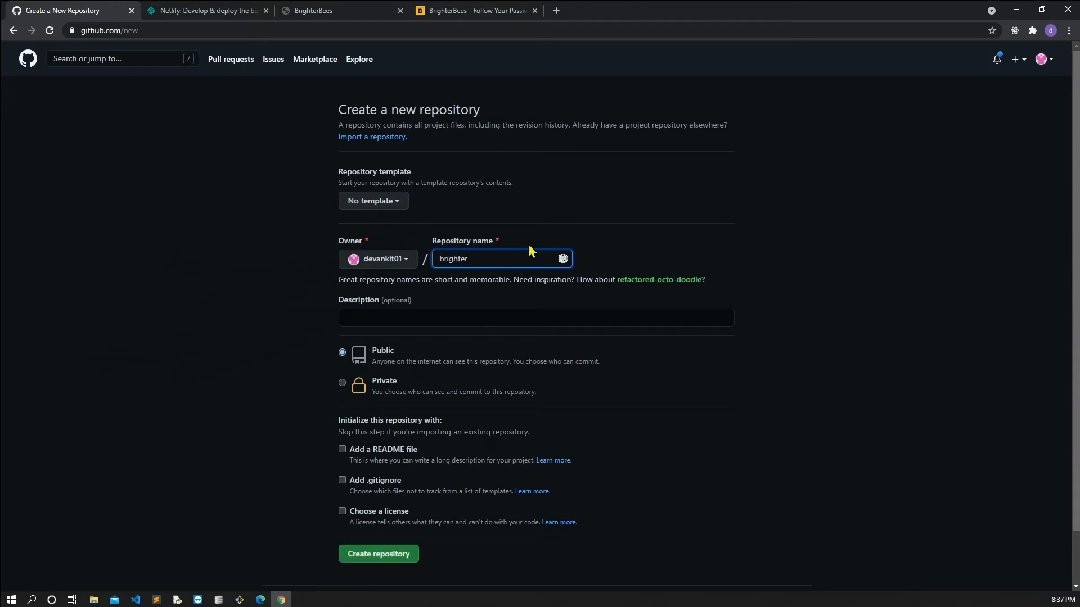
type("bees-yt")
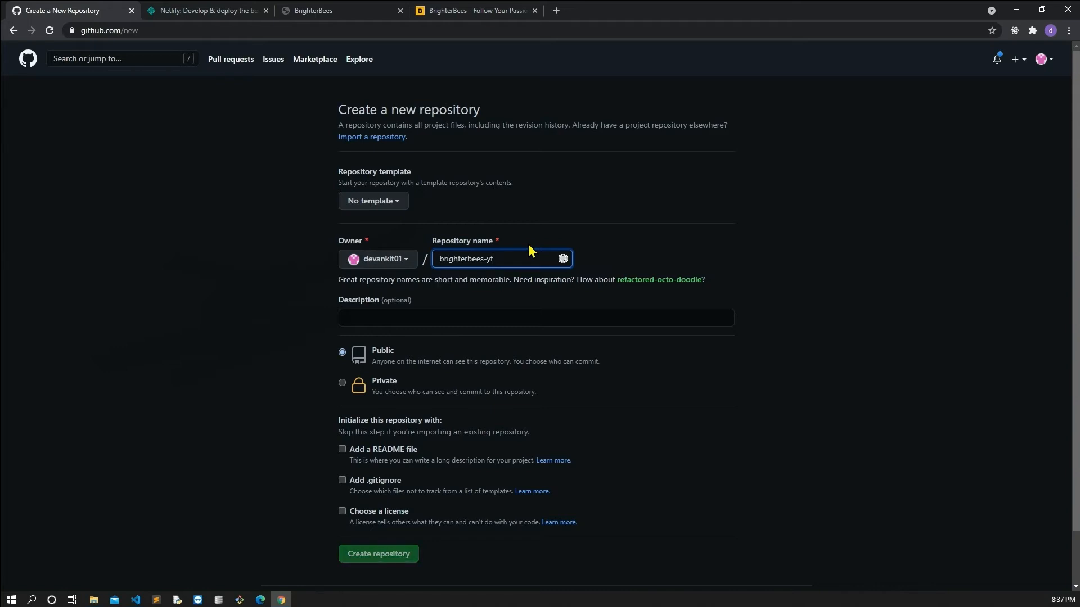
scroll(530, 251, "down", 1)
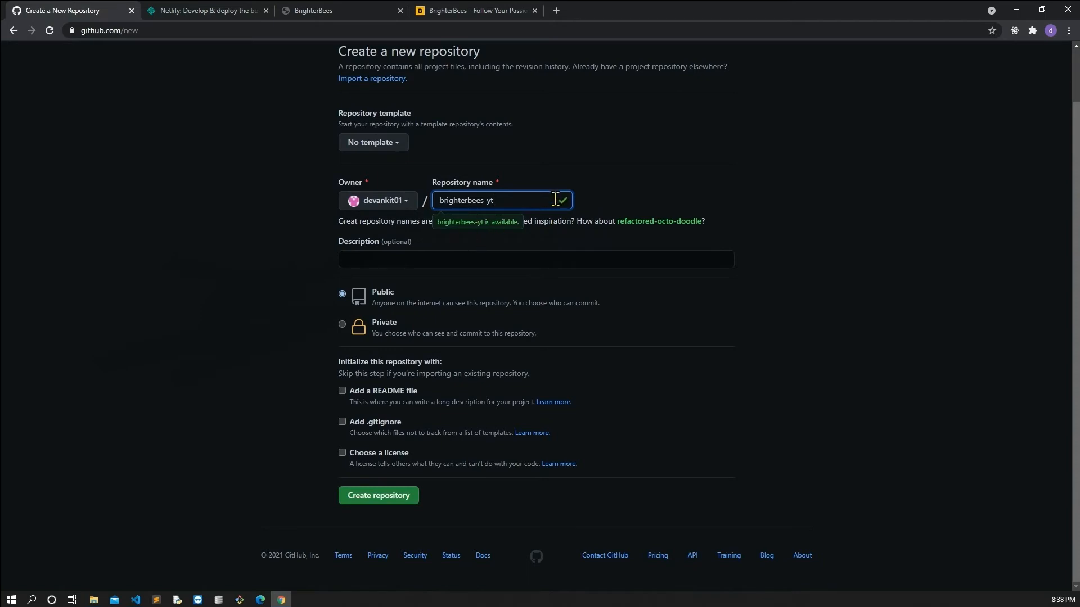
left_click(407, 249)
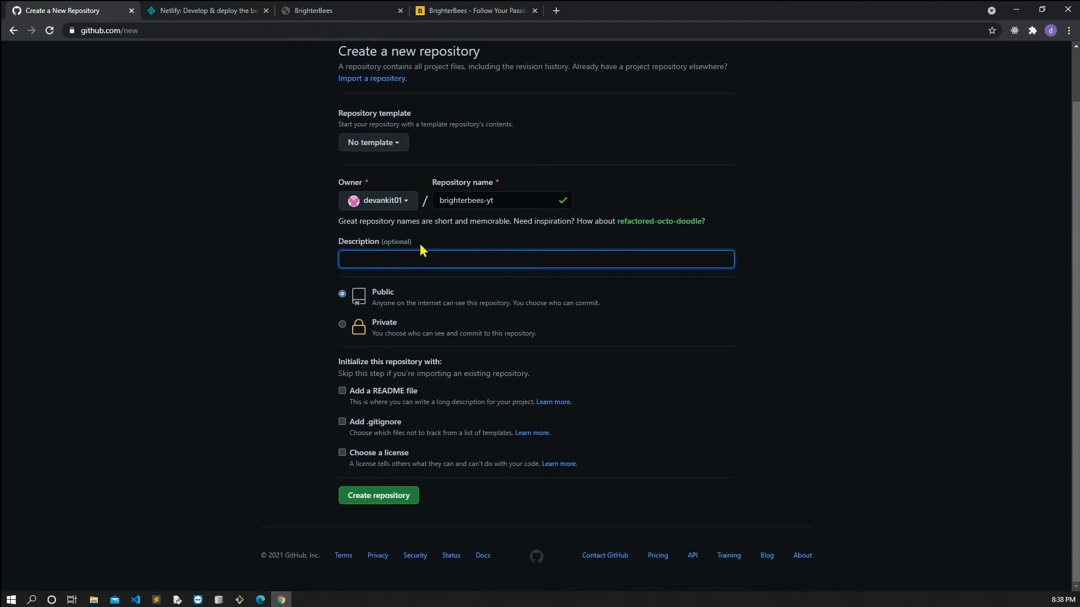
type("Hosting Website for free .")
left_click(353, 495)
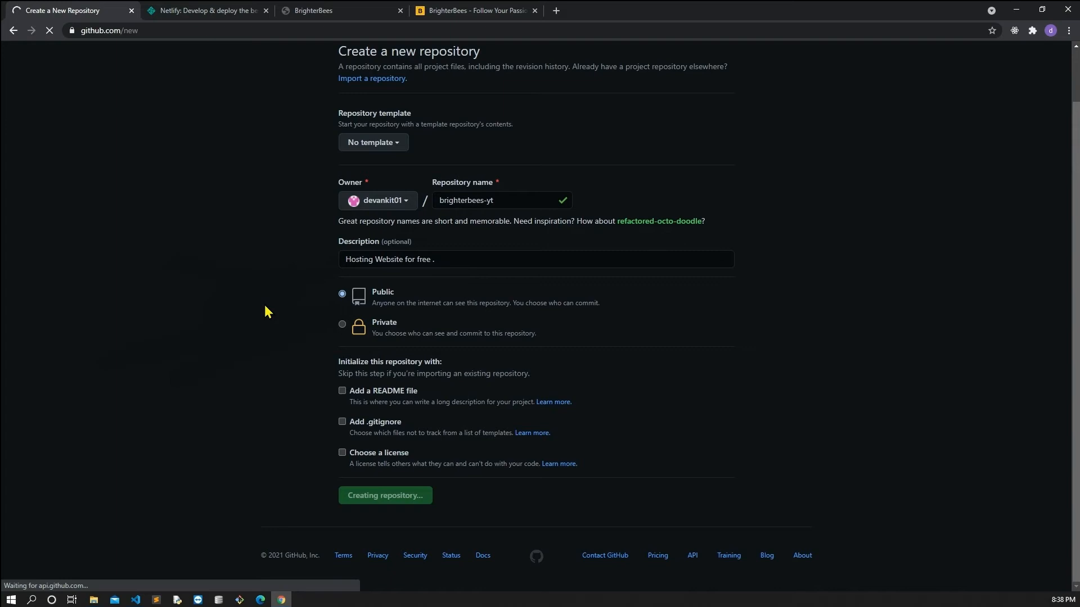
Review the index.html code in Visual Studio Code, then examine the local BrighterBees page it renders in Chrome.
left_click(136, 600)
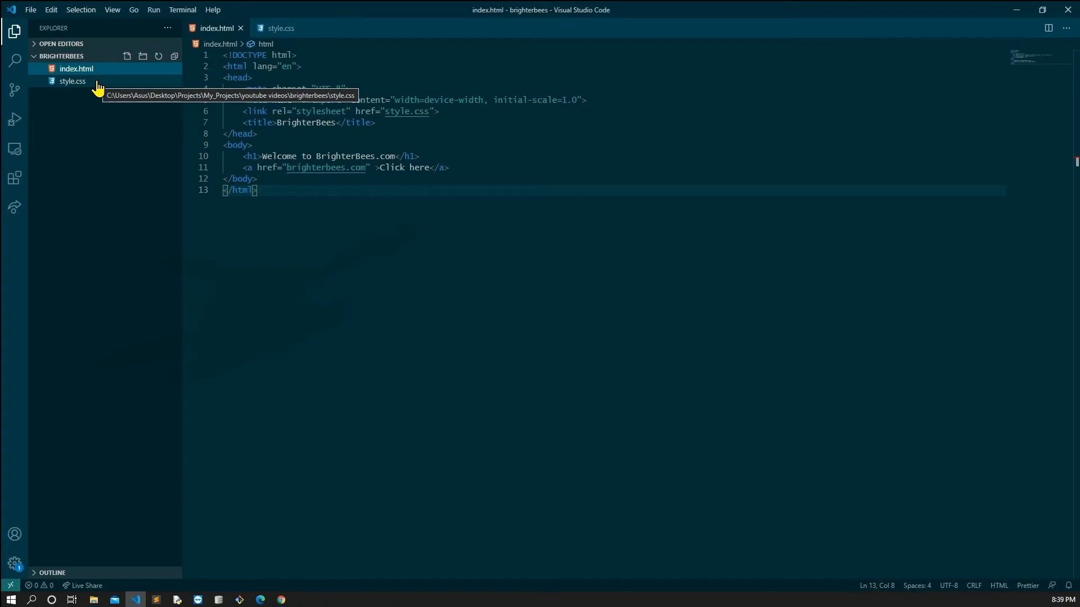
left_click(96, 83)
left_click(96, 70)
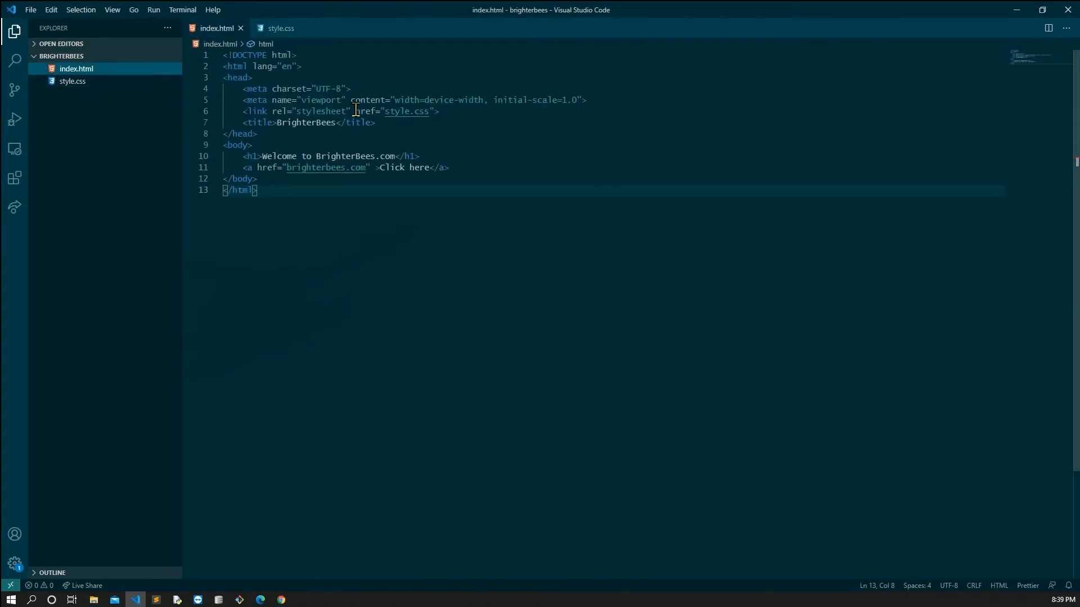
left_click_drag(375, 101, 503, 101)
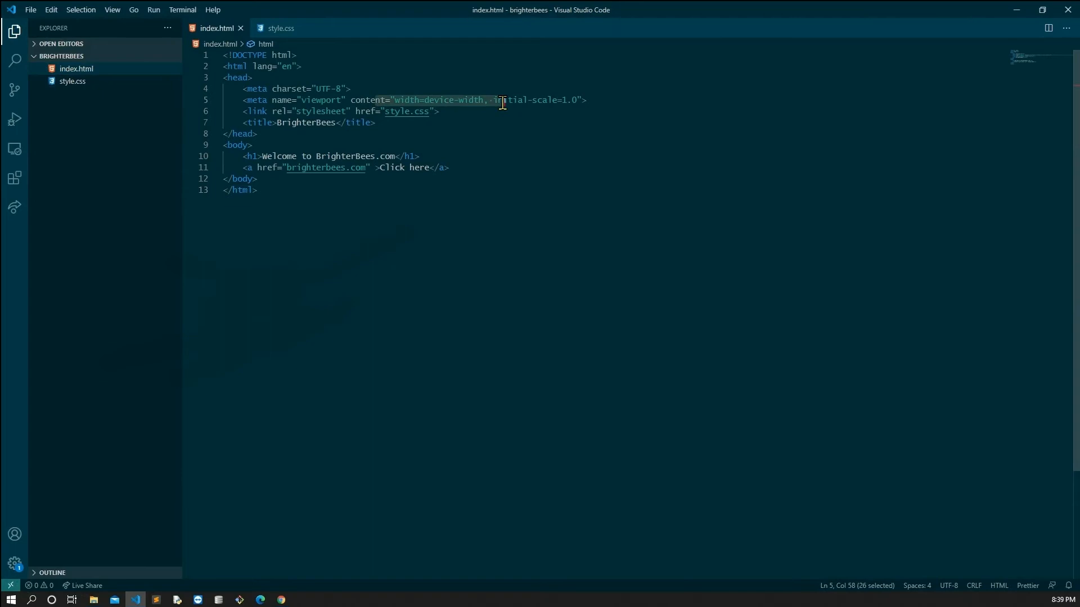
left_click(506, 146)
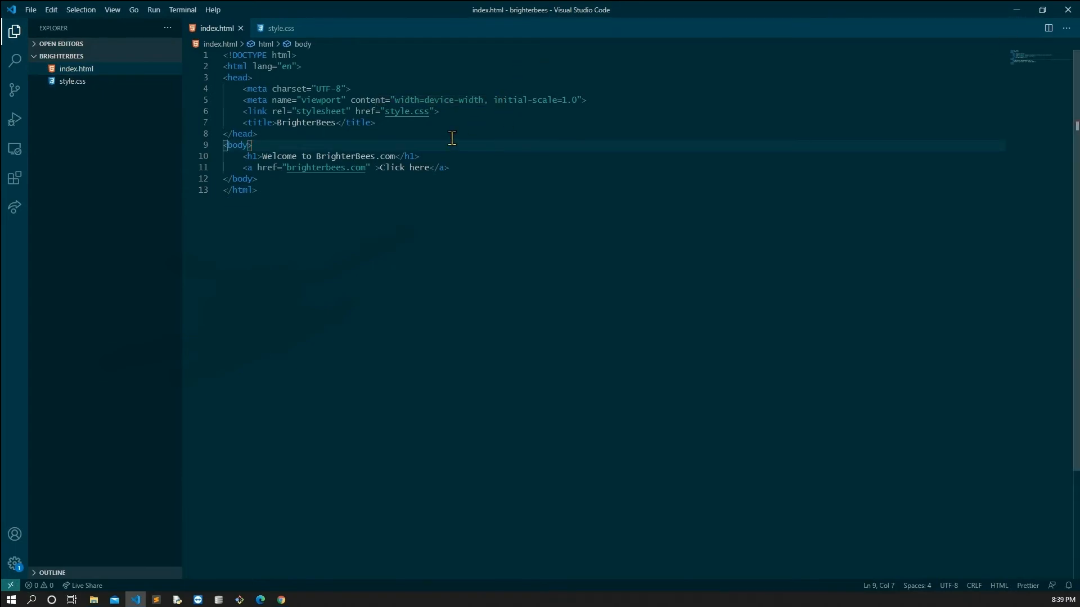
left_click_drag(449, 111, 202, 114)
left_click_drag(885, 100, 900, 89)
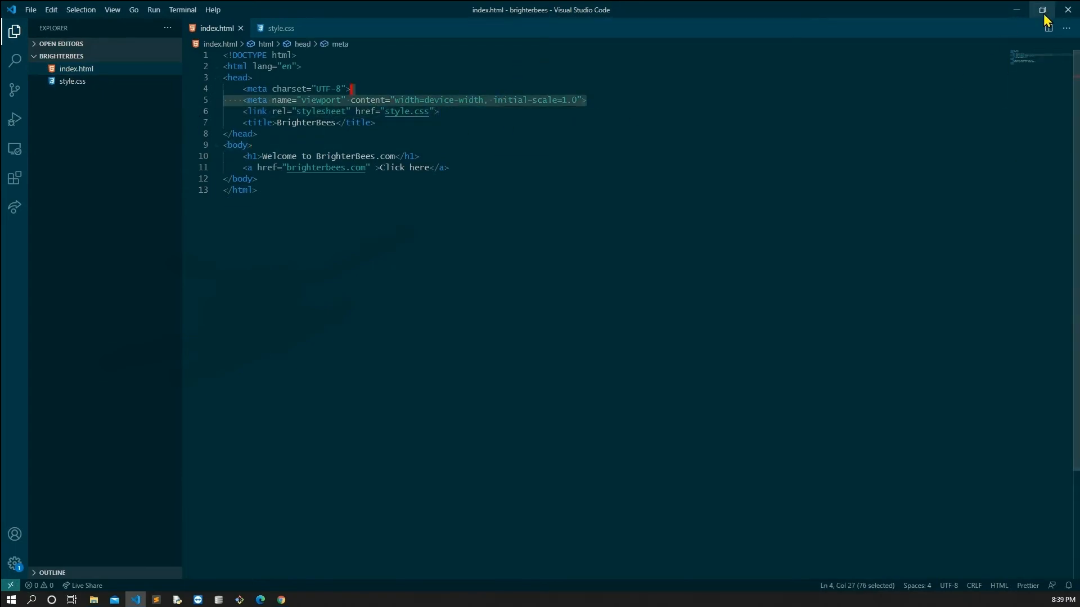
left_click(1021, 15)
left_click(349, 15)
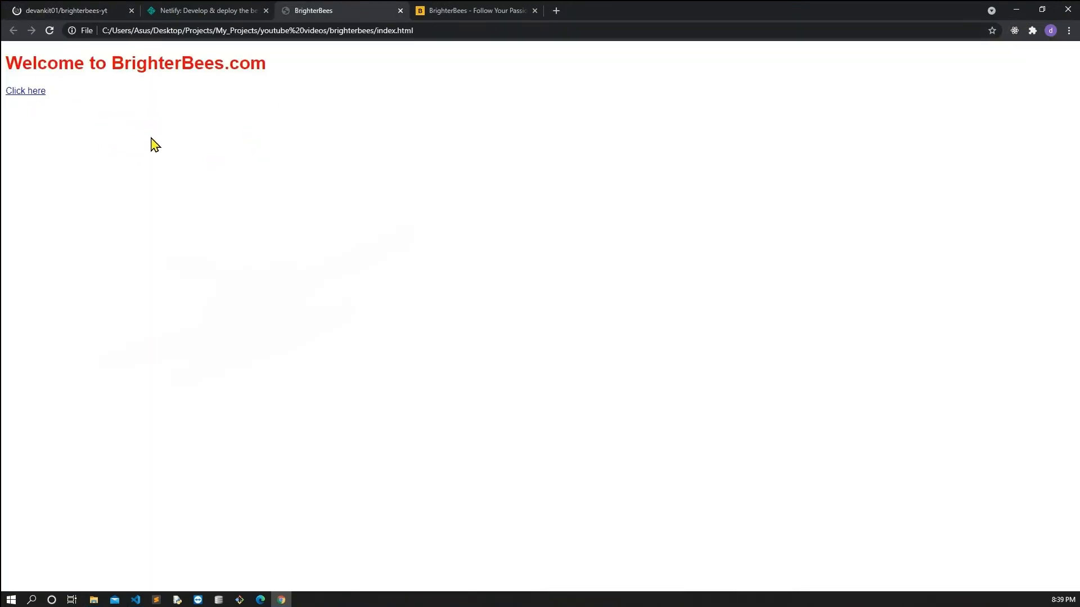
Upload index.html and style.css from the local brighterbees folder to the brighterbees-yt repository on GitHub.
left_click(52, 6)
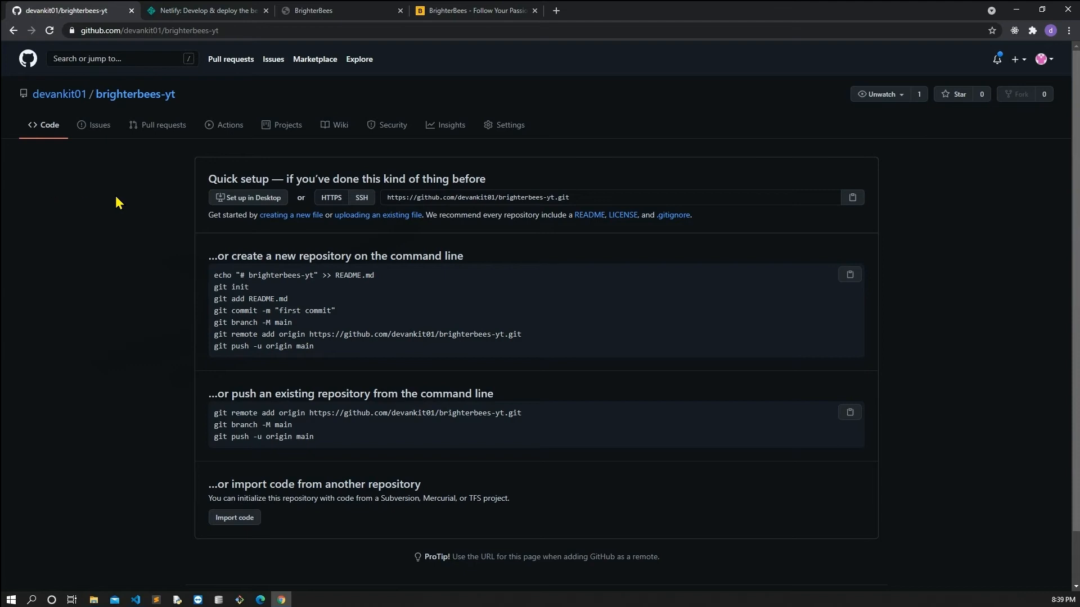
left_click(360, 216)
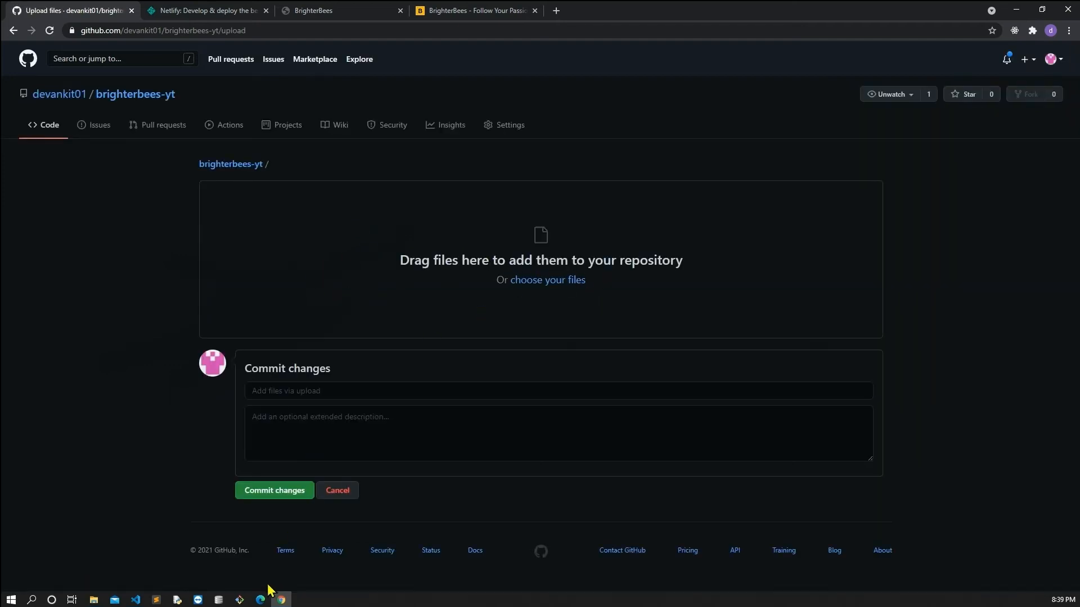
left_click(94, 600)
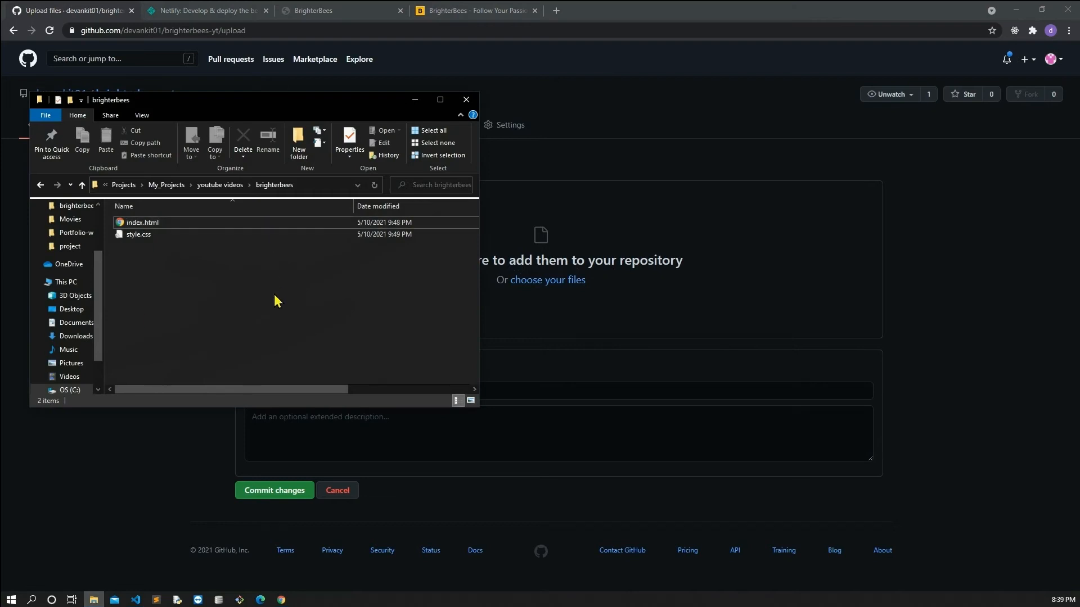
left_click_drag(276, 300, 213, 232)
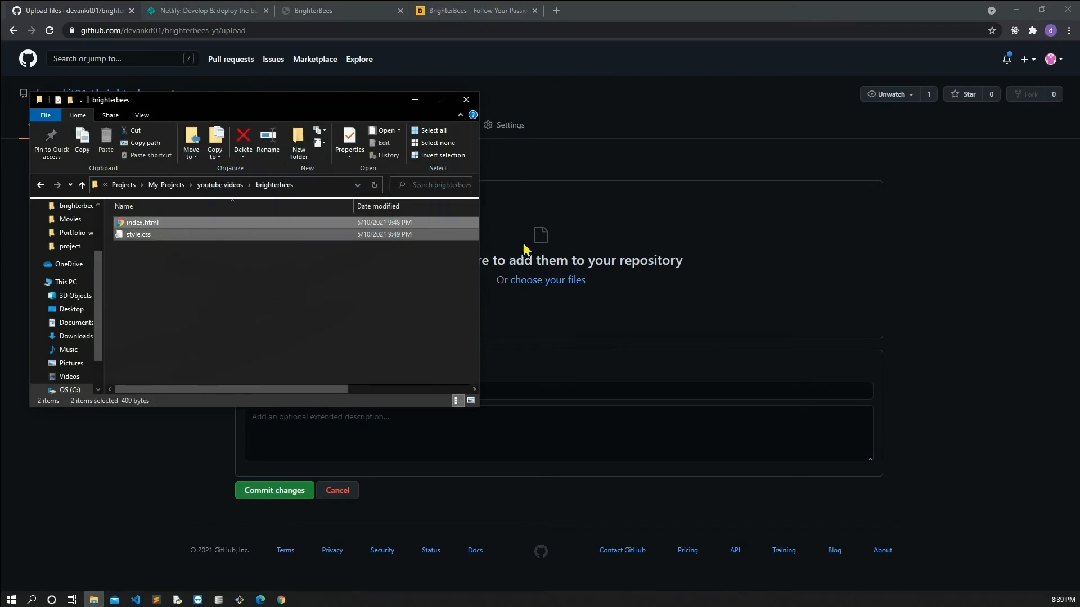
left_click_drag(526, 249, 636, 266)
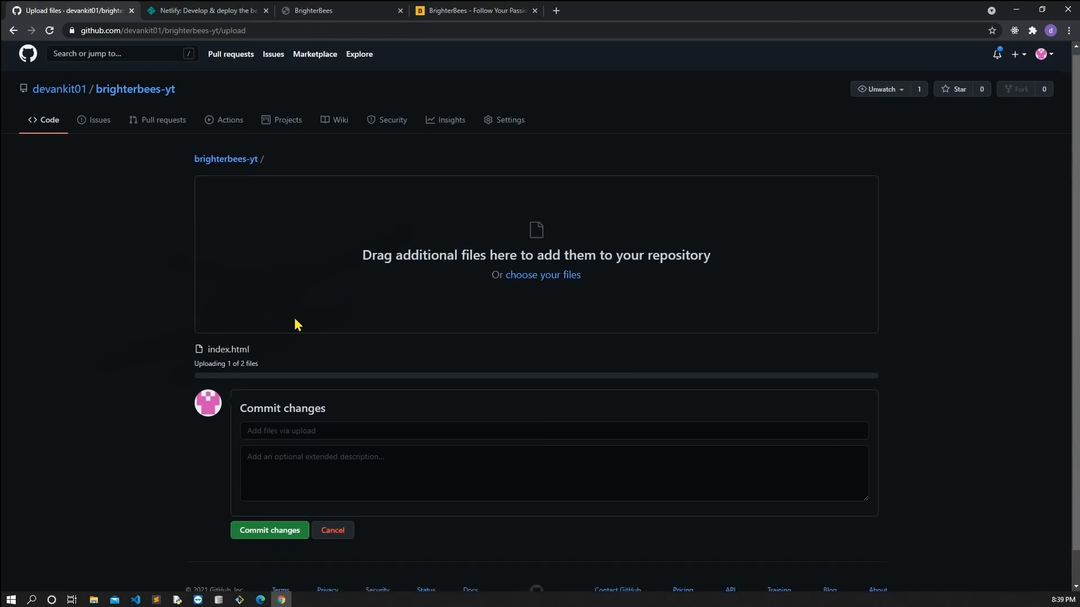
Commit the two uploaded files to the repository with the default message and no extended description.
scroll(295, 319, "down", 1)
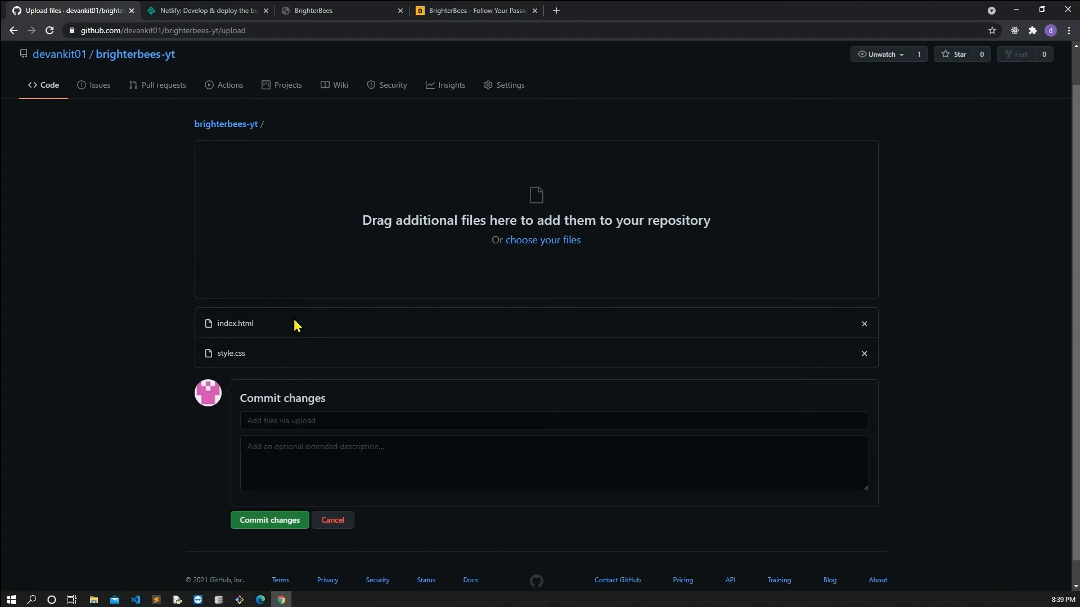
scroll(293, 320, "down", 1)
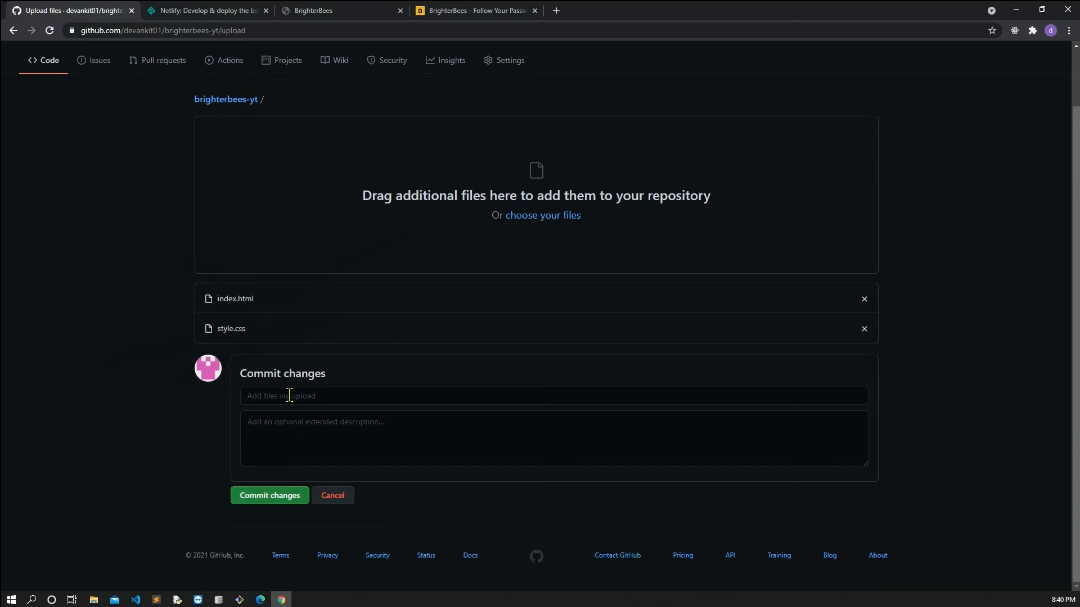
left_click(358, 388)
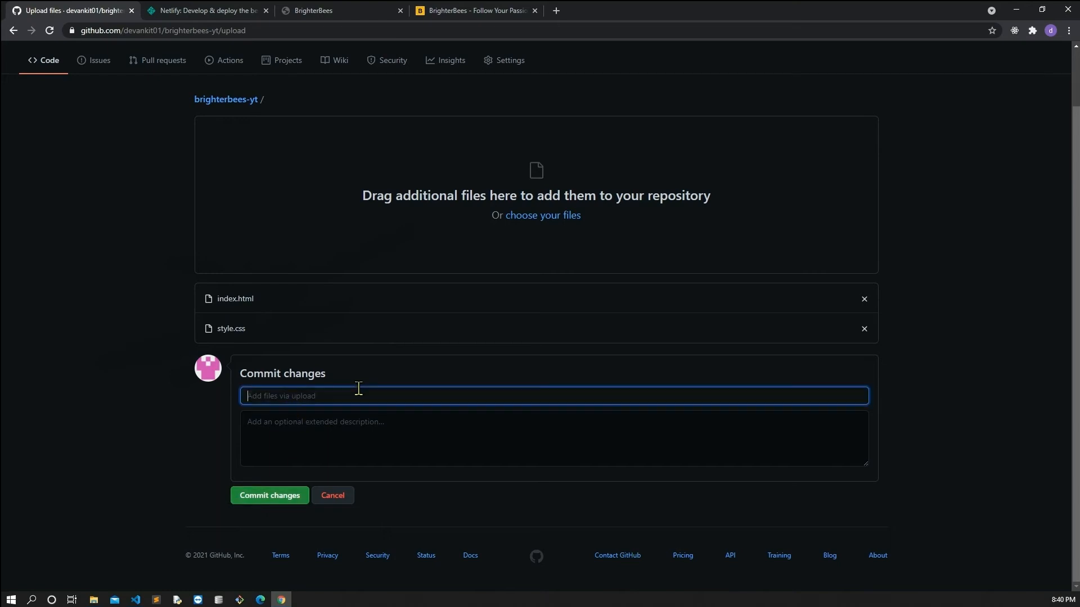
left_click(336, 443)
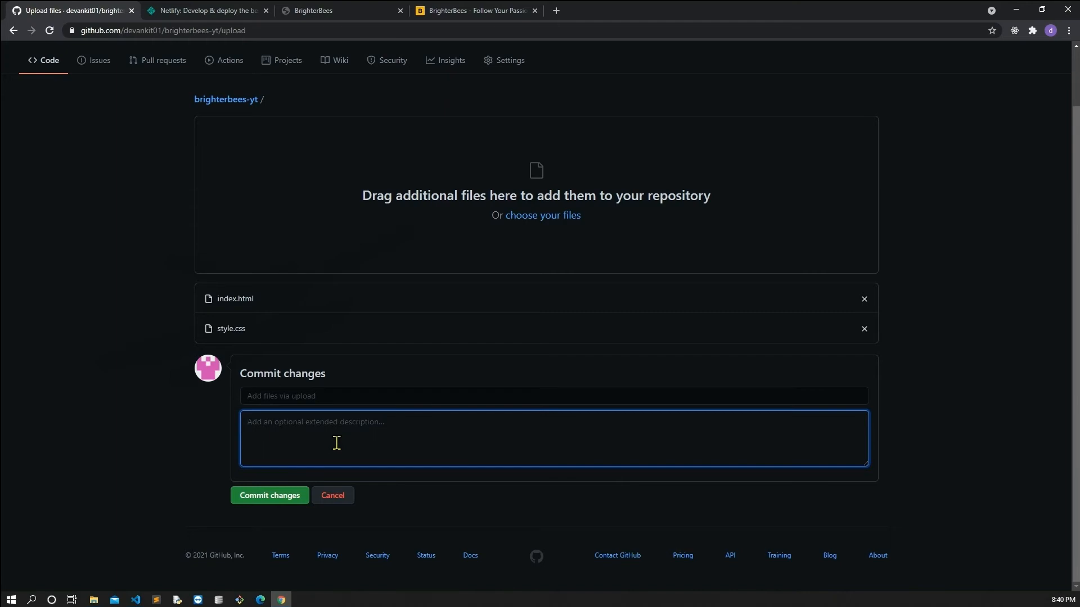
left_click(283, 499)
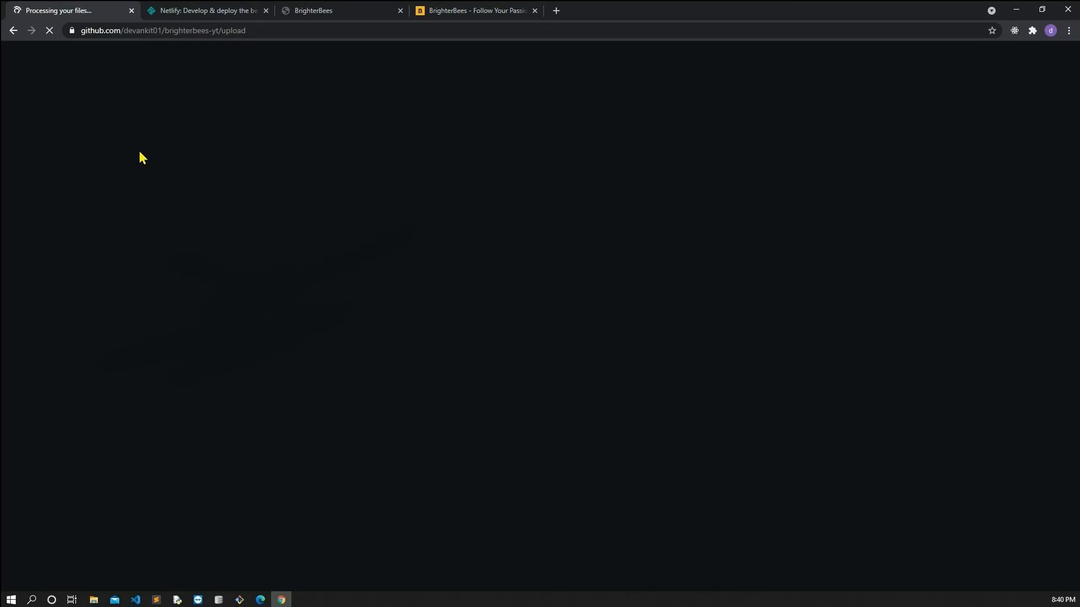
Switch to the Netlify website and get started with its free hosting.
key("ctrl+Tab")
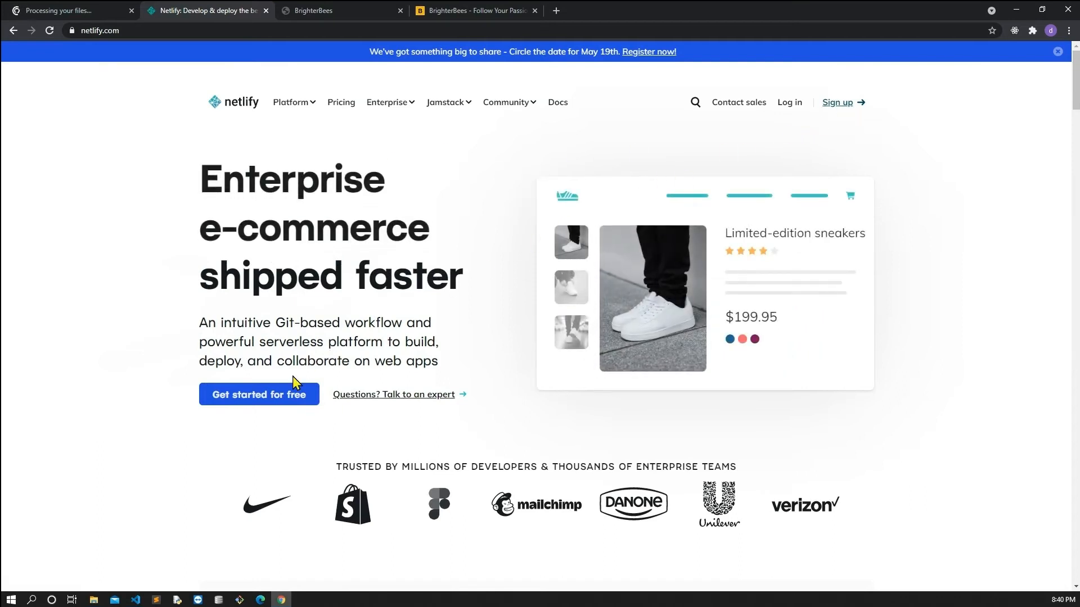
left_click(268, 406)
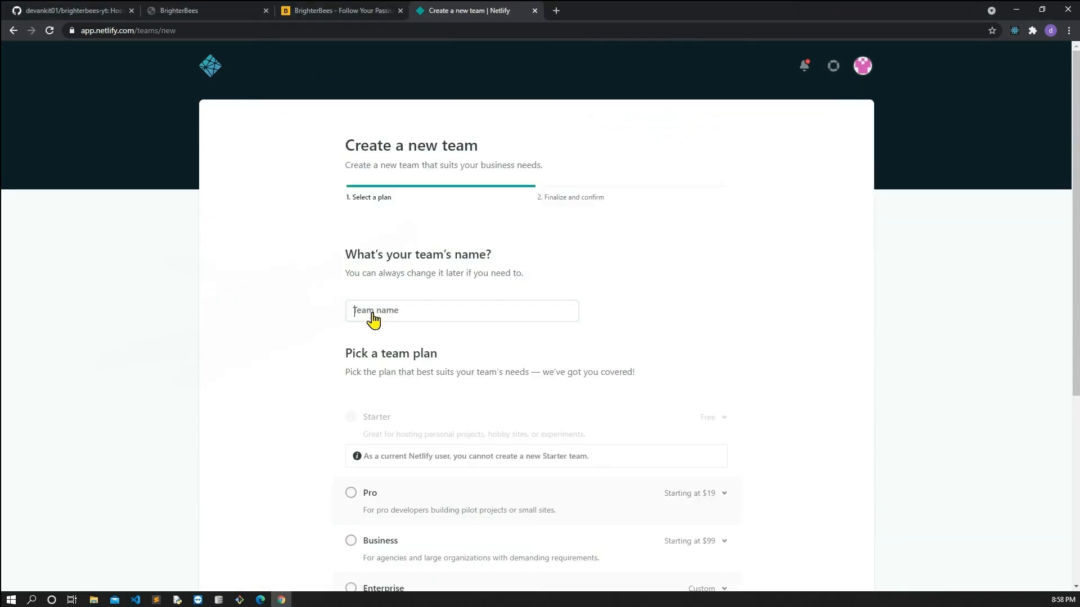
left_click(375, 319)
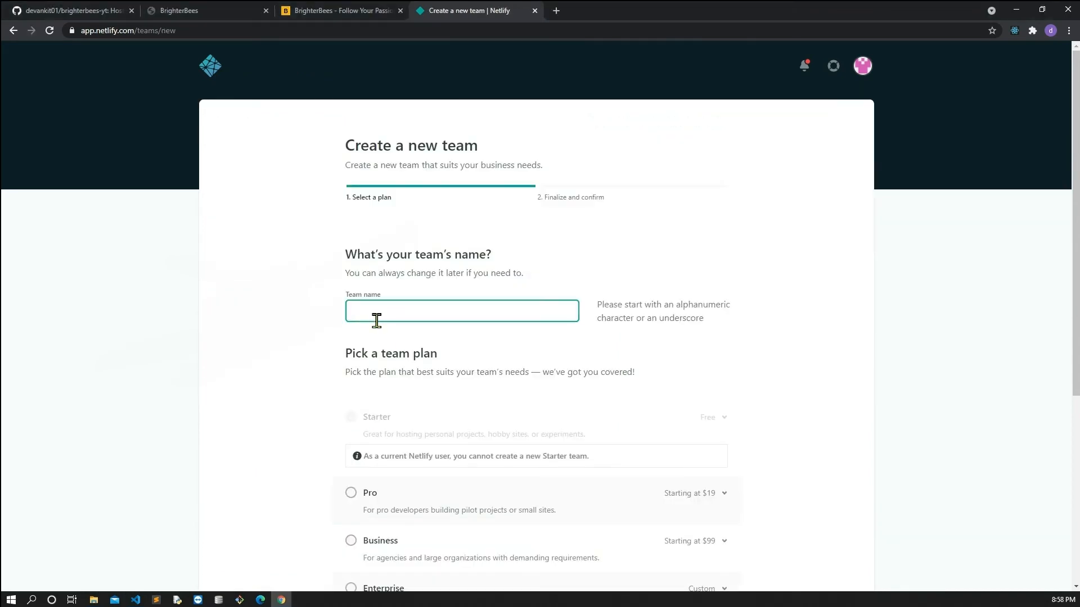
scroll(394, 332, "down", 2)
scroll(431, 343, "up", 2)
left_click(13, 31)
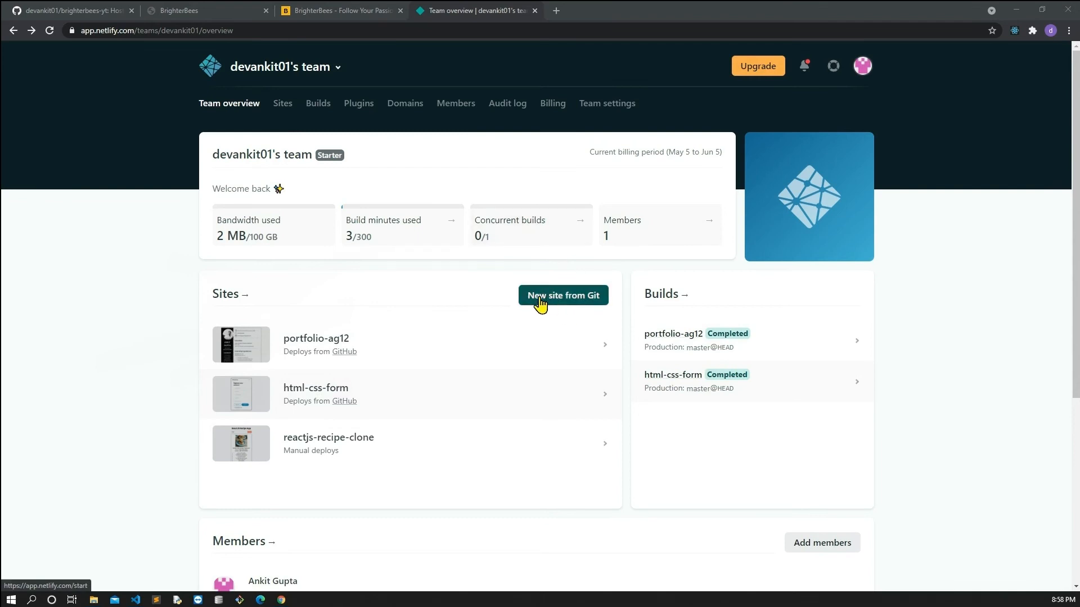
Create a new Netlify site from Git with GitHub as provider, searching the repositories for "brighter" and picking brighterbees-yt.
left_click(540, 304)
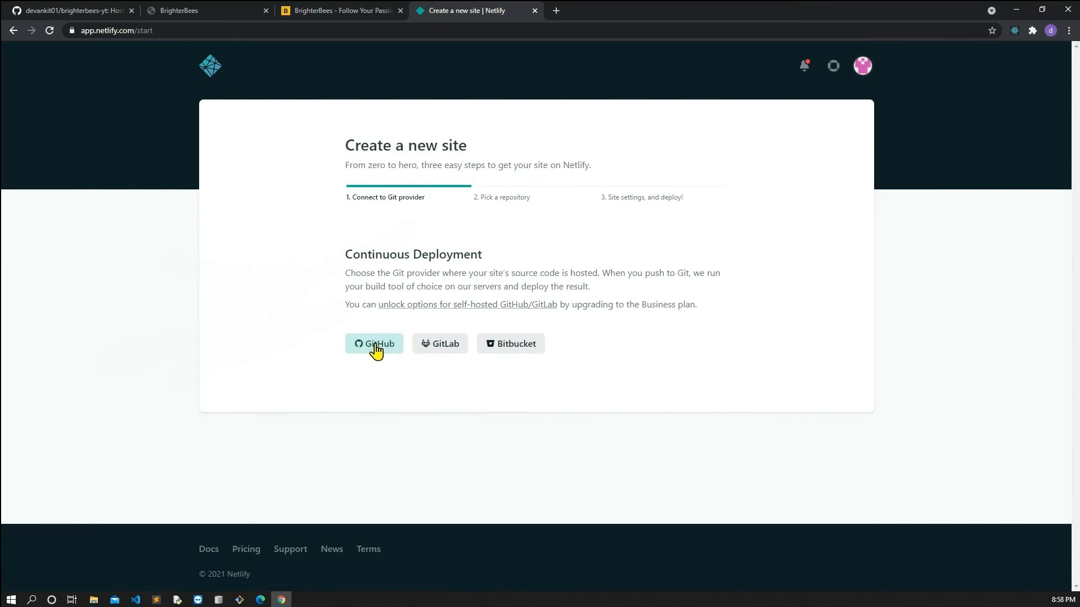
left_click(376, 349)
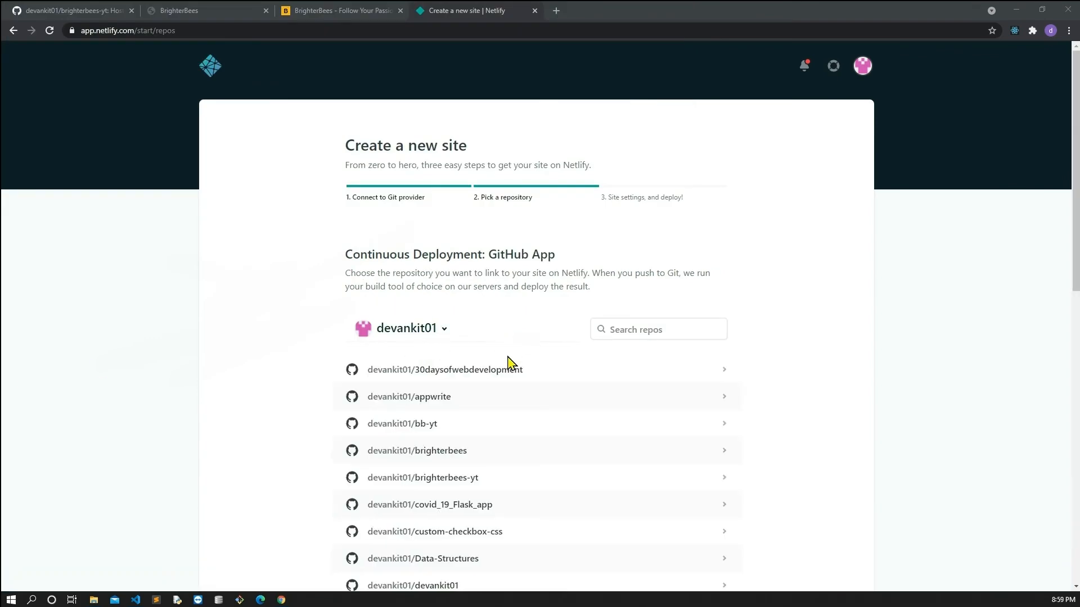
scroll(507, 382, "down", 3)
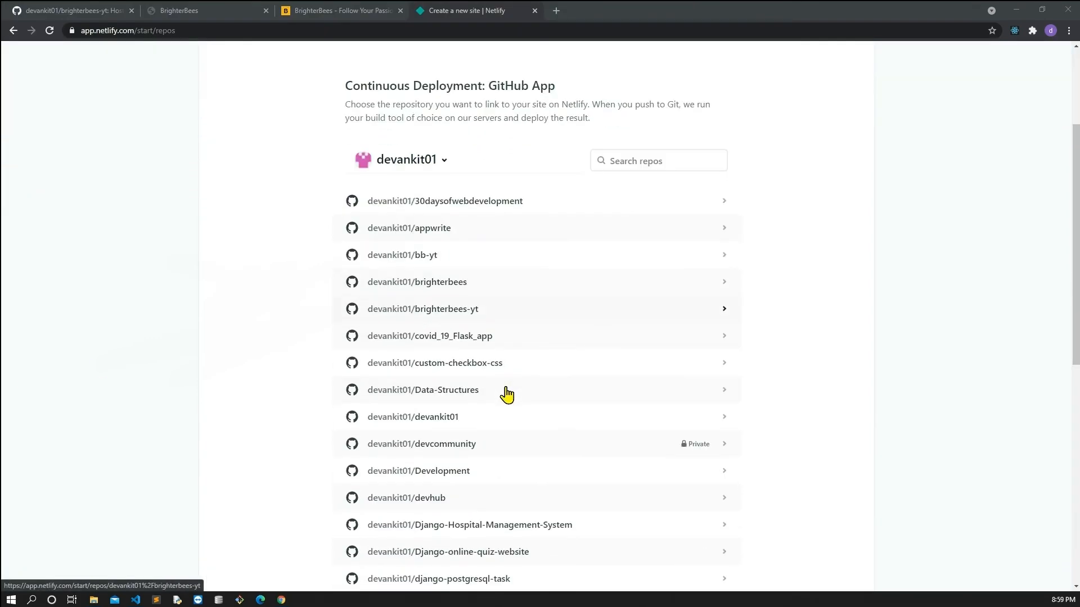
scroll(507, 395, "up", 2)
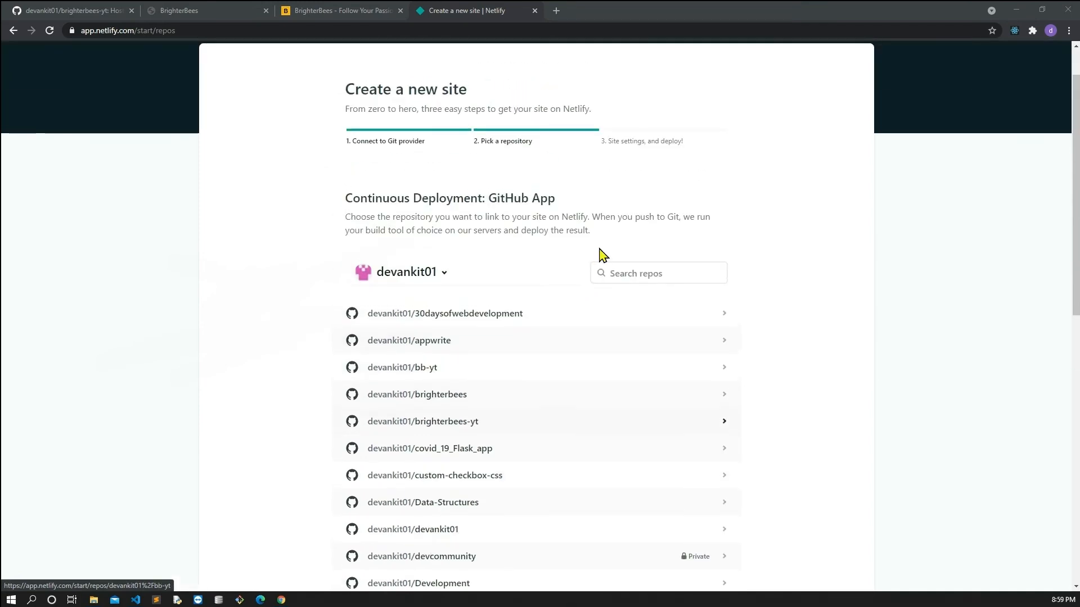
left_click(619, 275)
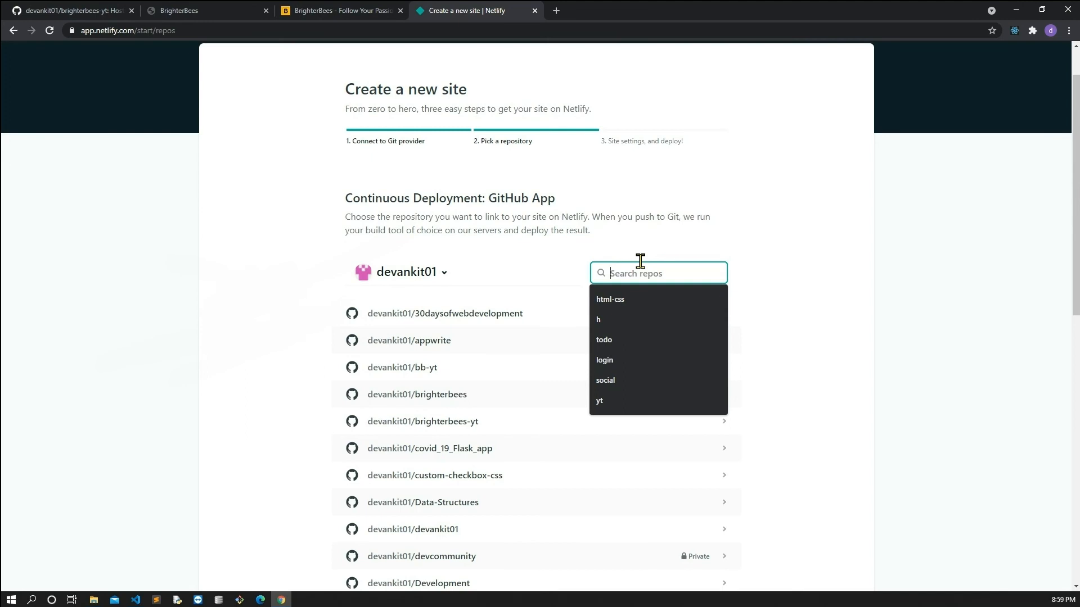
type("brighter")
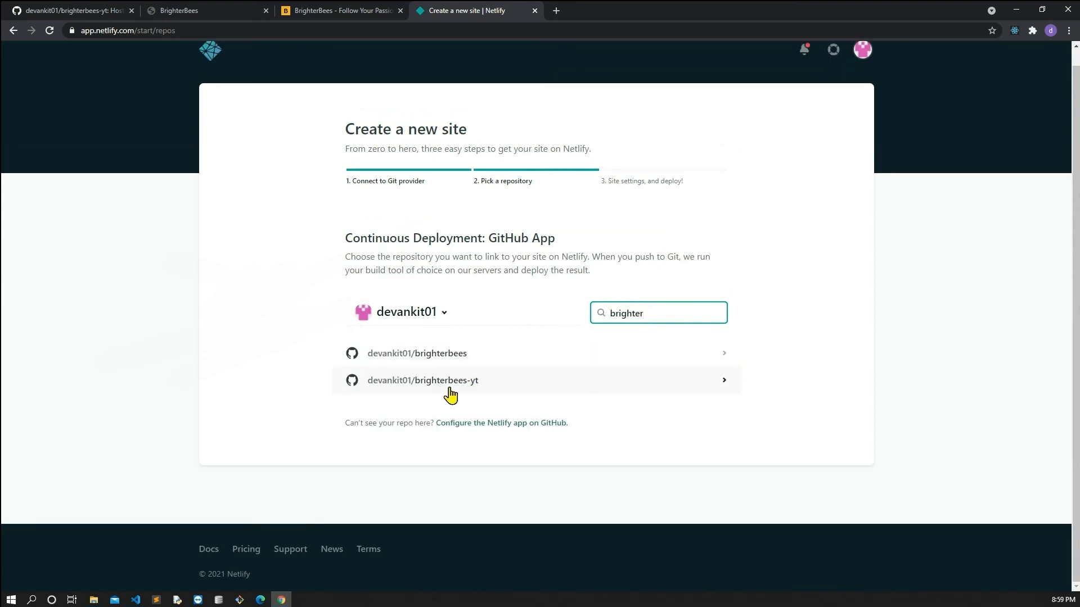
left_click(713, 394)
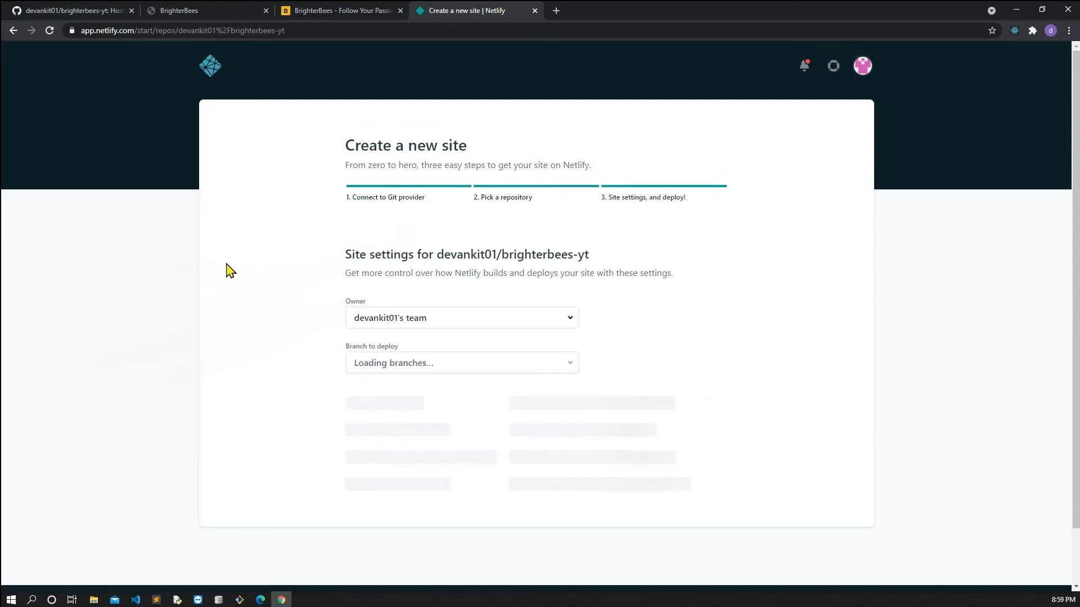
Check the repository files on GitHub and the local BrighterBees page, then deploy the brighterbees-yt main branch on Netlify.
left_click(57, 10)
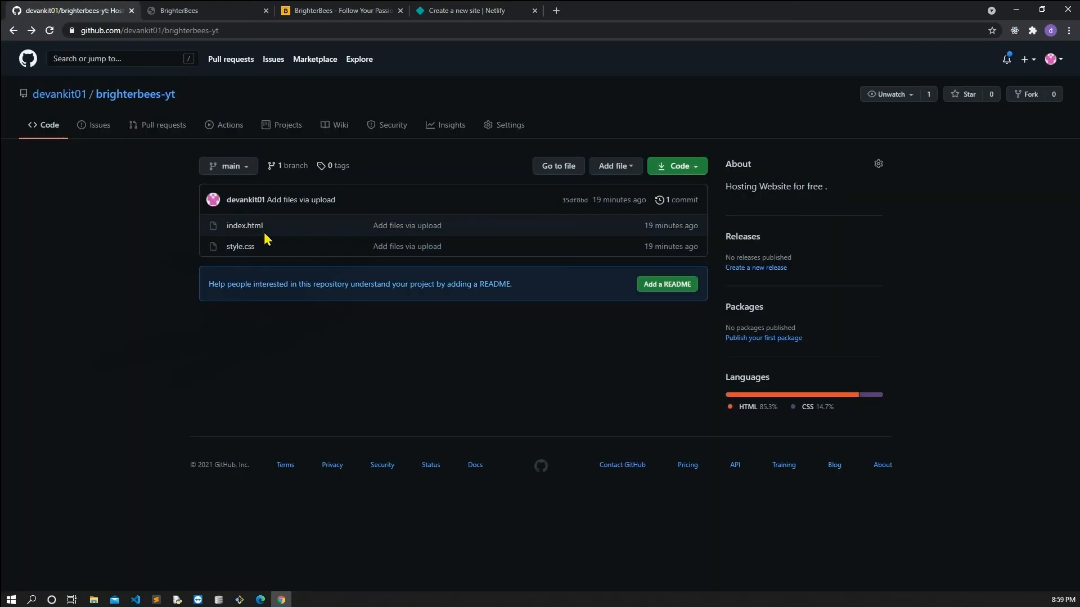
left_click(211, 11)
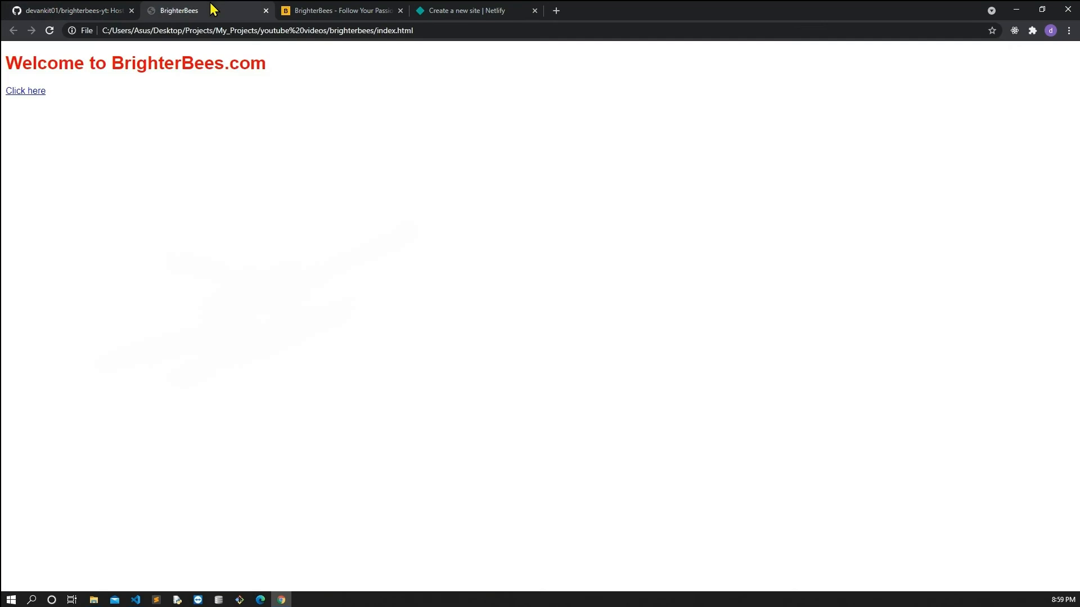
left_click(451, 10)
scroll(360, 355, "down", 2)
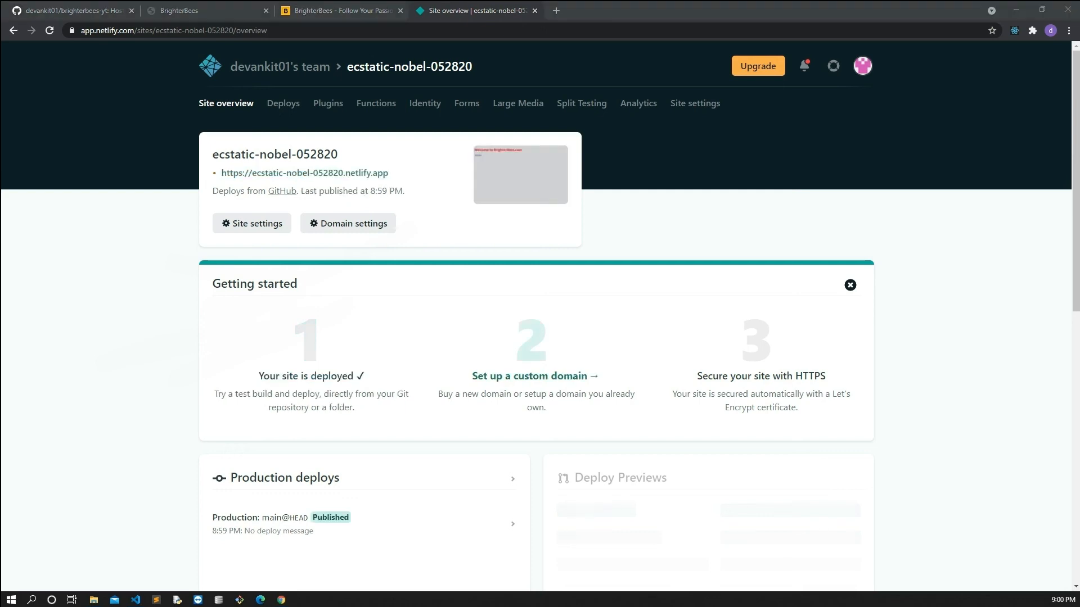
Open the deployed site's netlify.app address in a new browser tab and examine the live page and its URL.
right_click(302, 179)
left_click(322, 183)
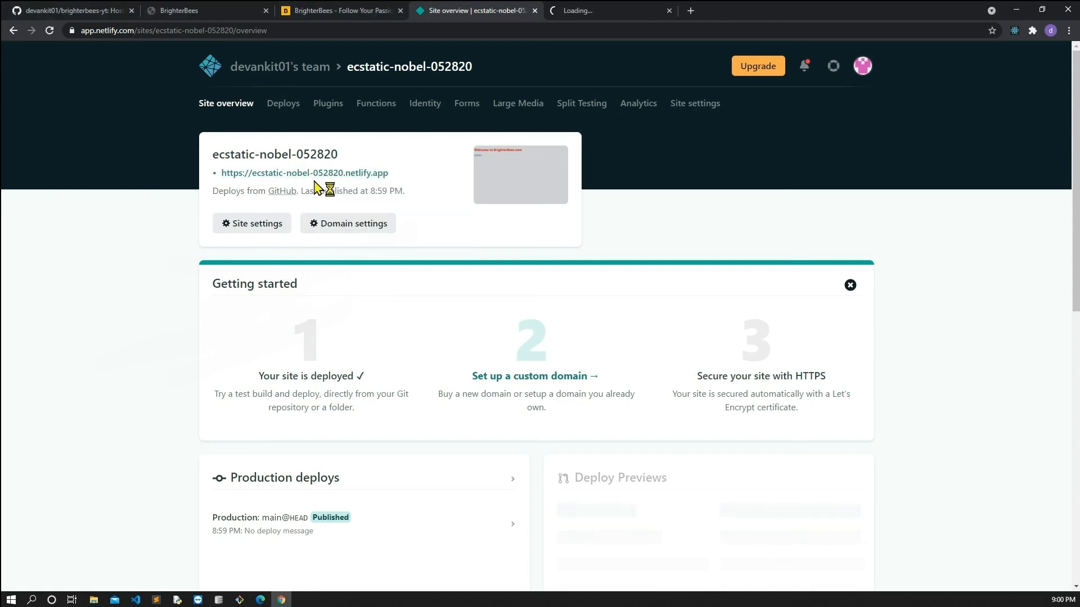
left_click(585, 12)
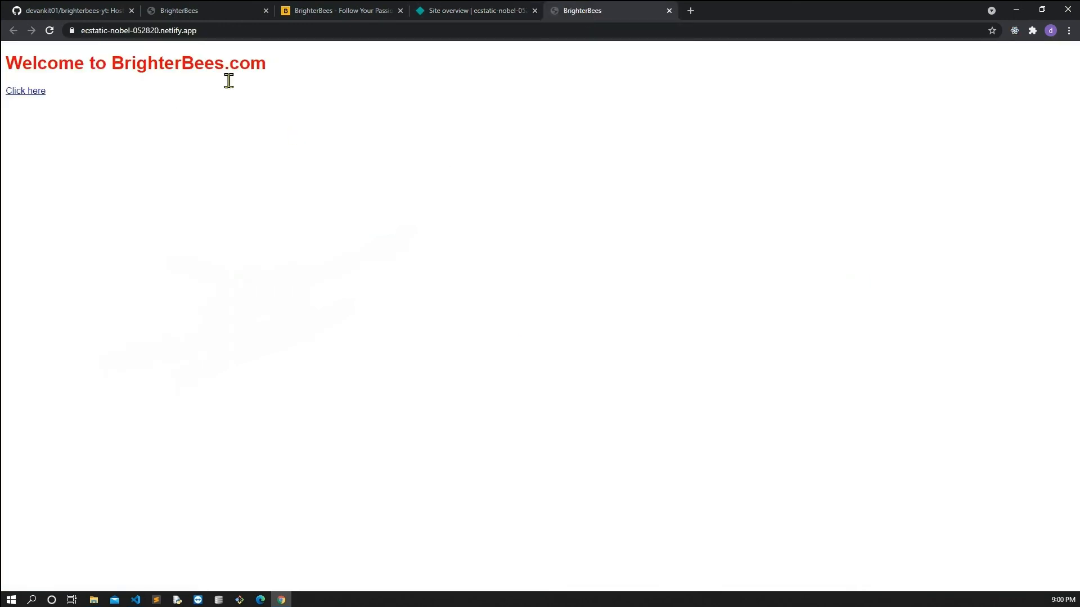
left_click(229, 31)
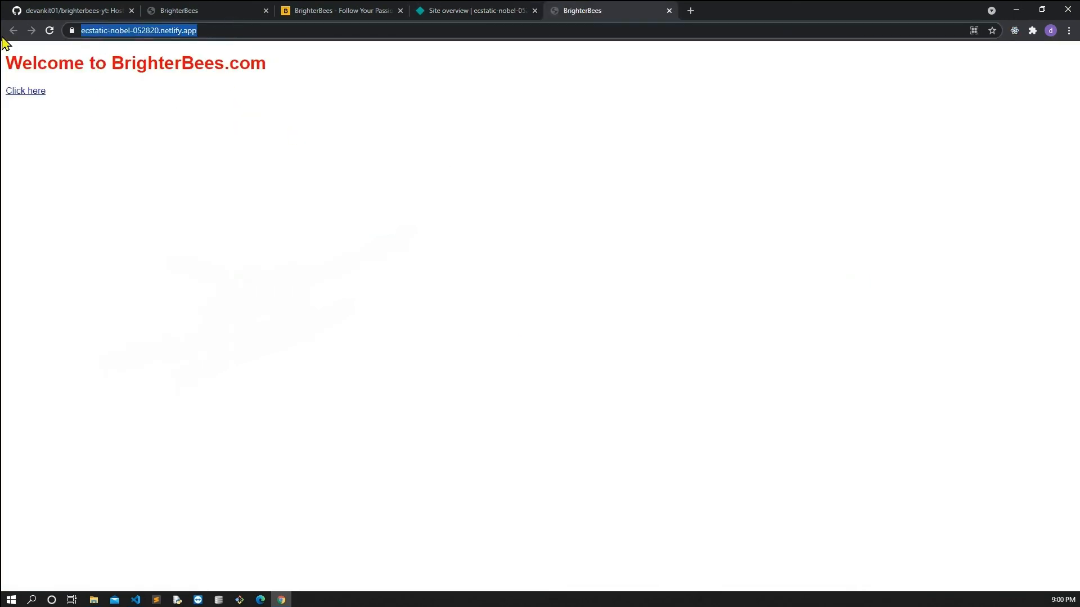
left_click(130, 124)
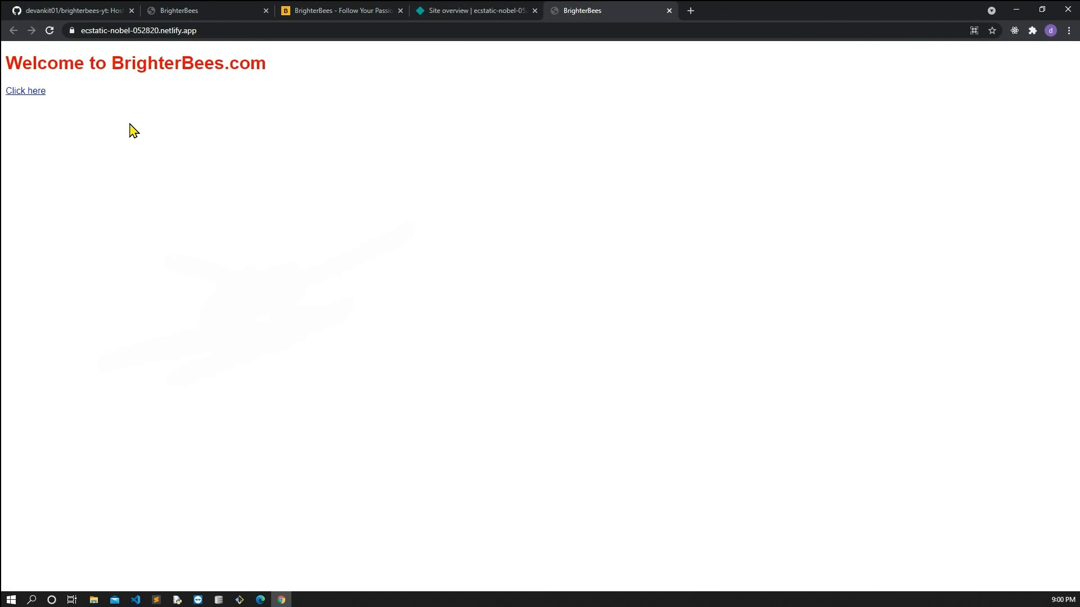
In the Netlify site's domain settings, try to change the default subdomain's site name to brighterbees.
left_click(450, 12)
left_click(383, 225)
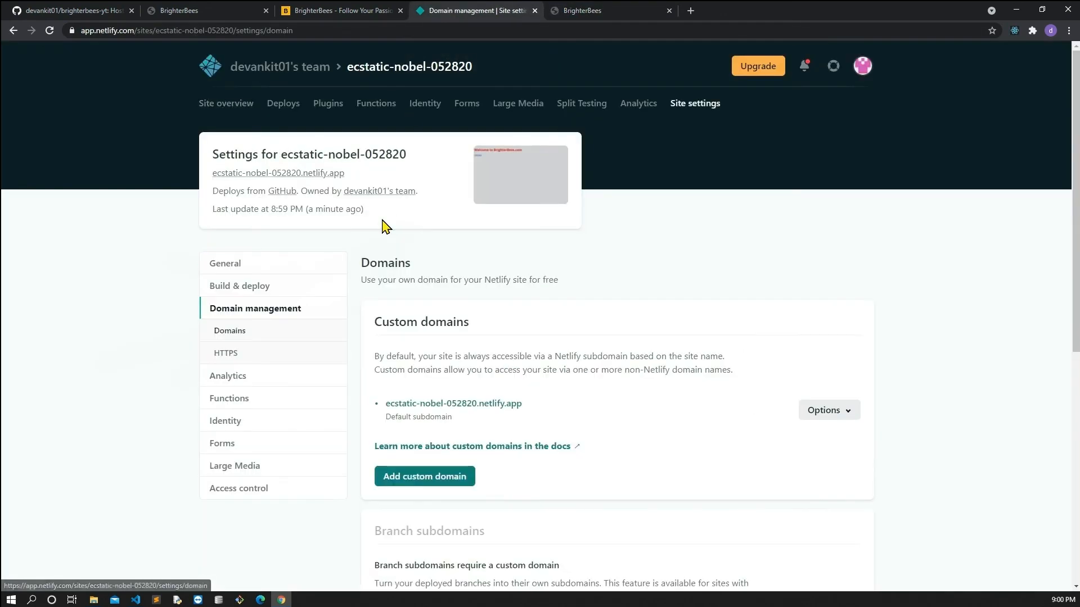
scroll(683, 416, "down", 3)
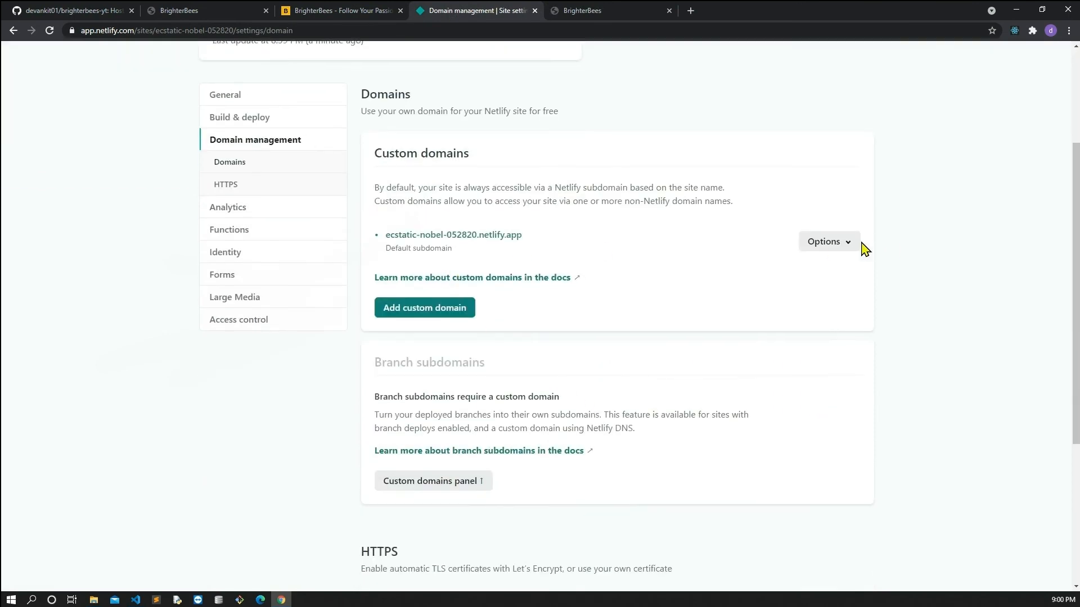
scroll(499, 260, "up", 3)
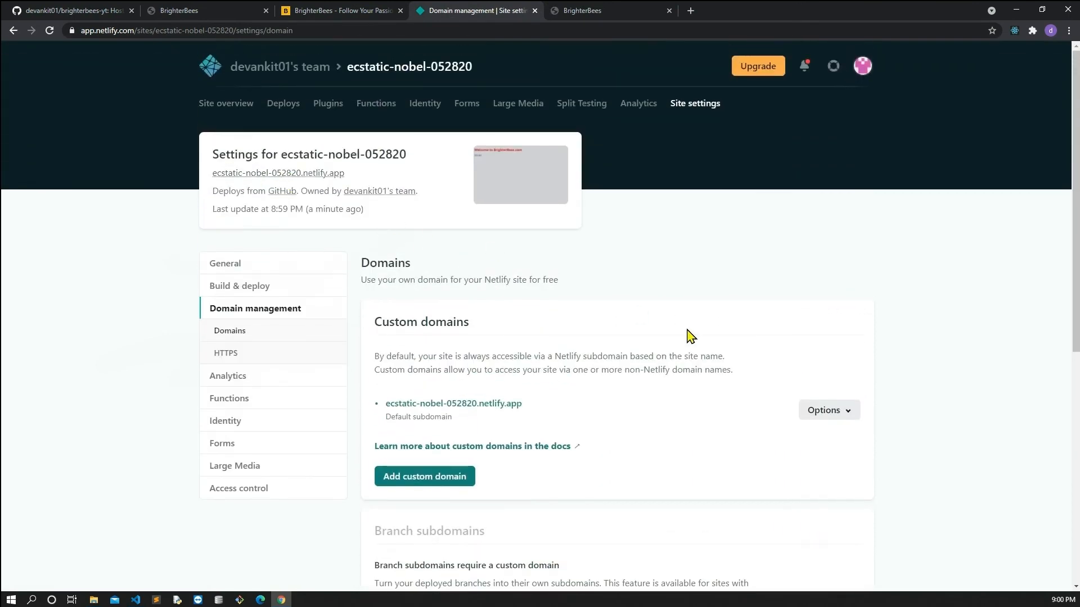
left_click(848, 414)
left_click(810, 441)
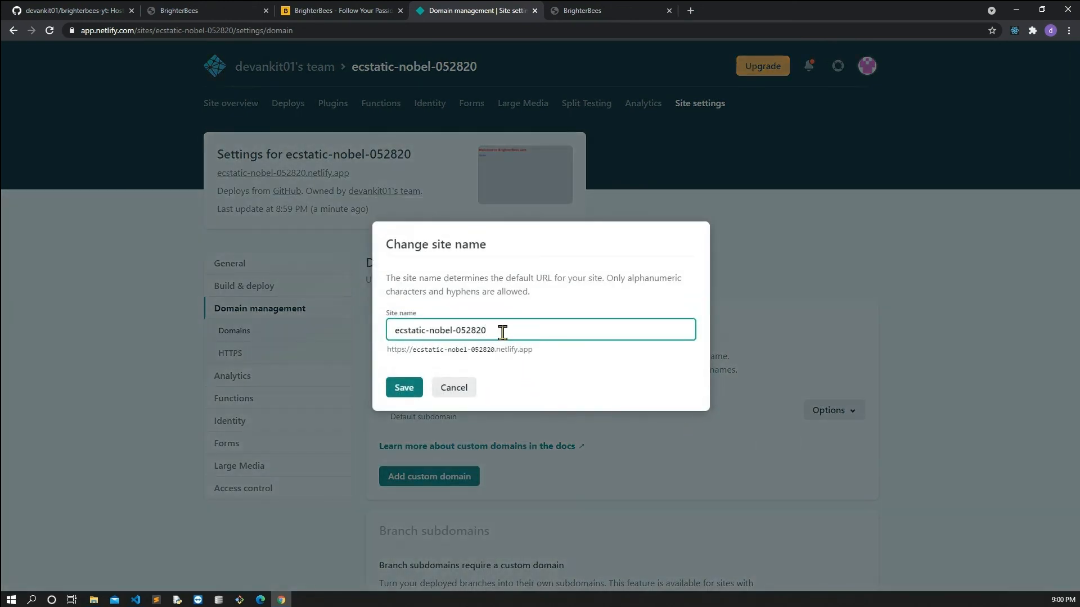
left_click_drag(501, 331, 152, 332)
type("b")
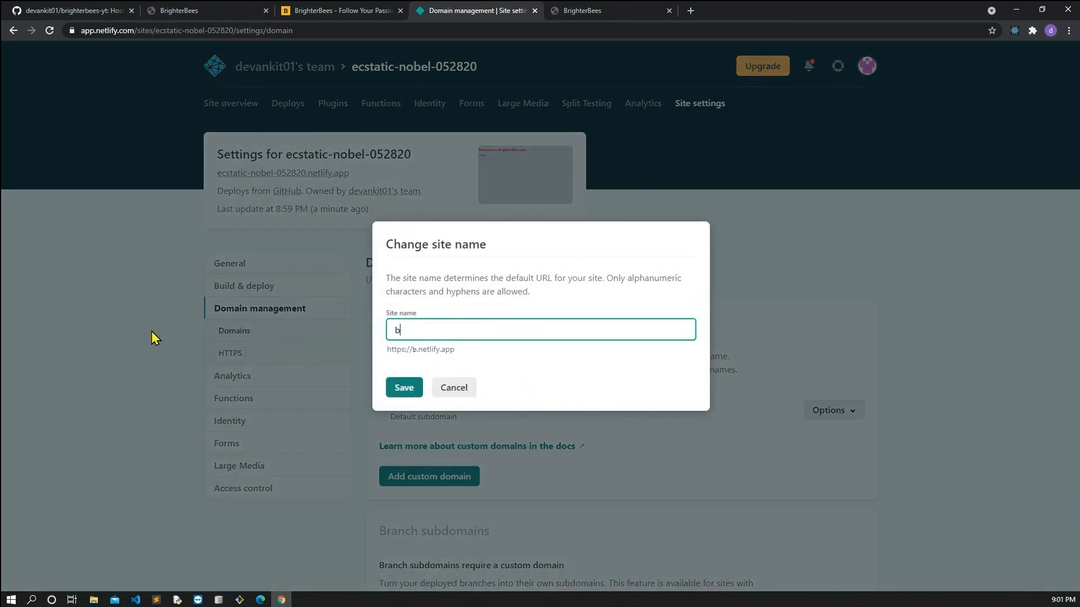
type("righterbees")
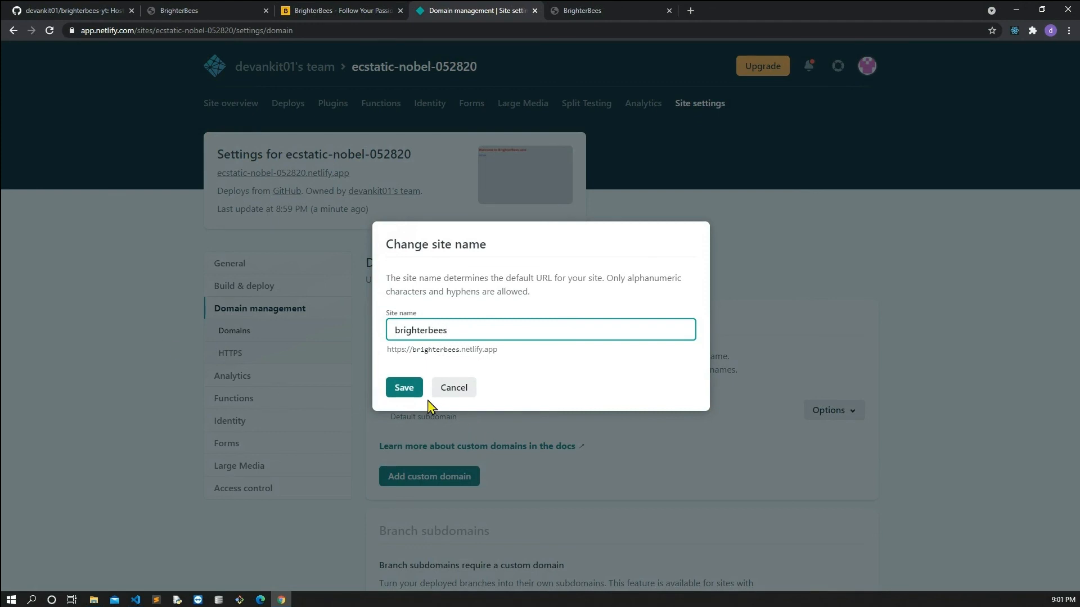
left_click(411, 393)
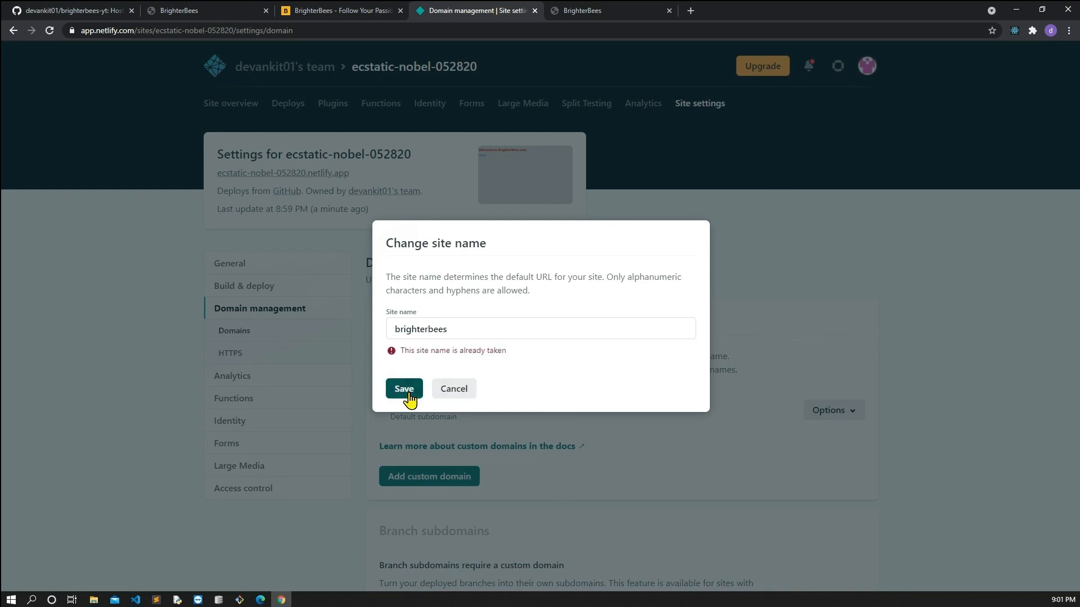
Extend the site name to brighterbees-yt and save it.
left_click(466, 324)
type("-")
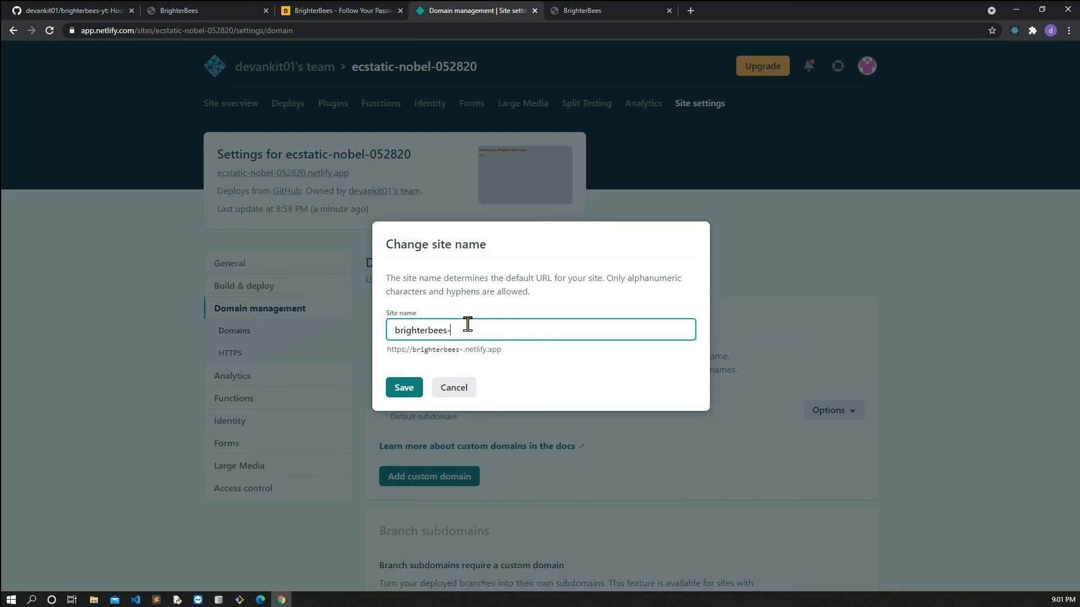
type("yt")
left_click(404, 391)
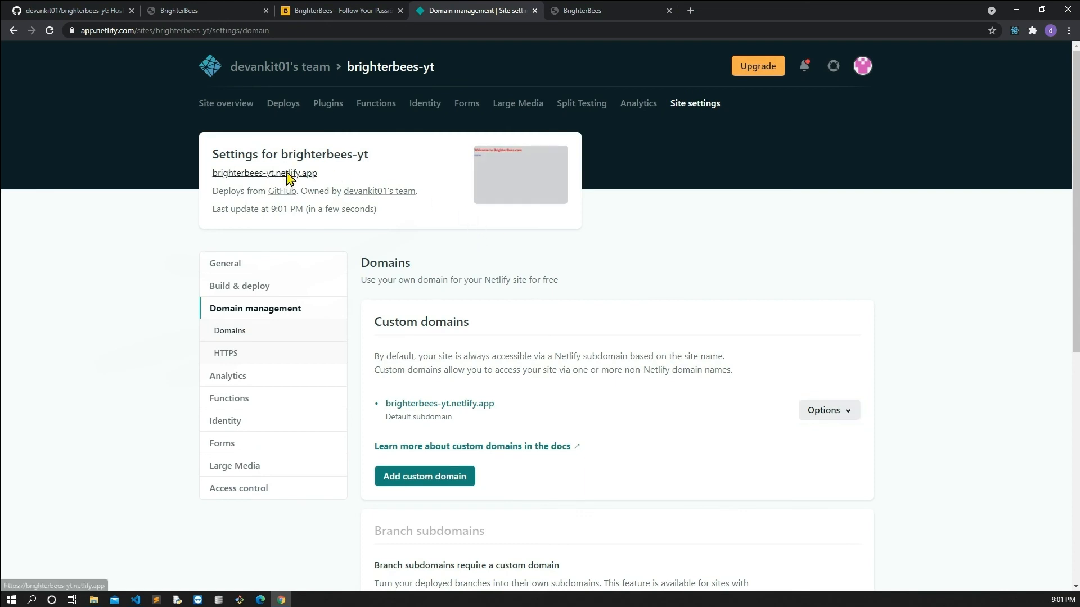
Open brighterbees-yt.netlify.app in a new browser tab, close the tab with the old address, and check the live page and URL.
right_click(295, 176)
left_click(304, 178)
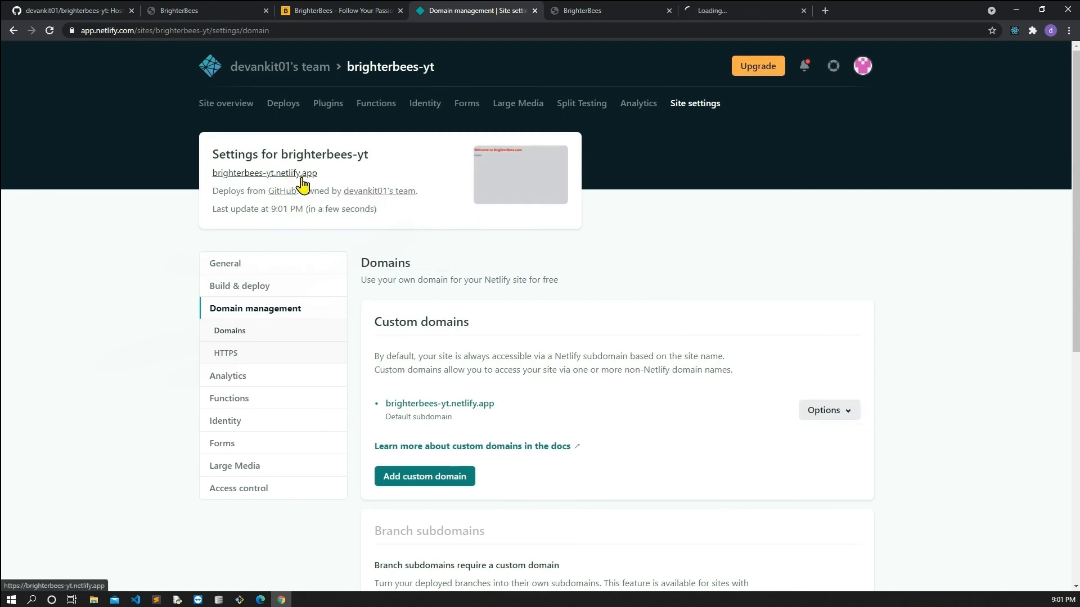
left_click(669, 10)
left_click(618, 8)
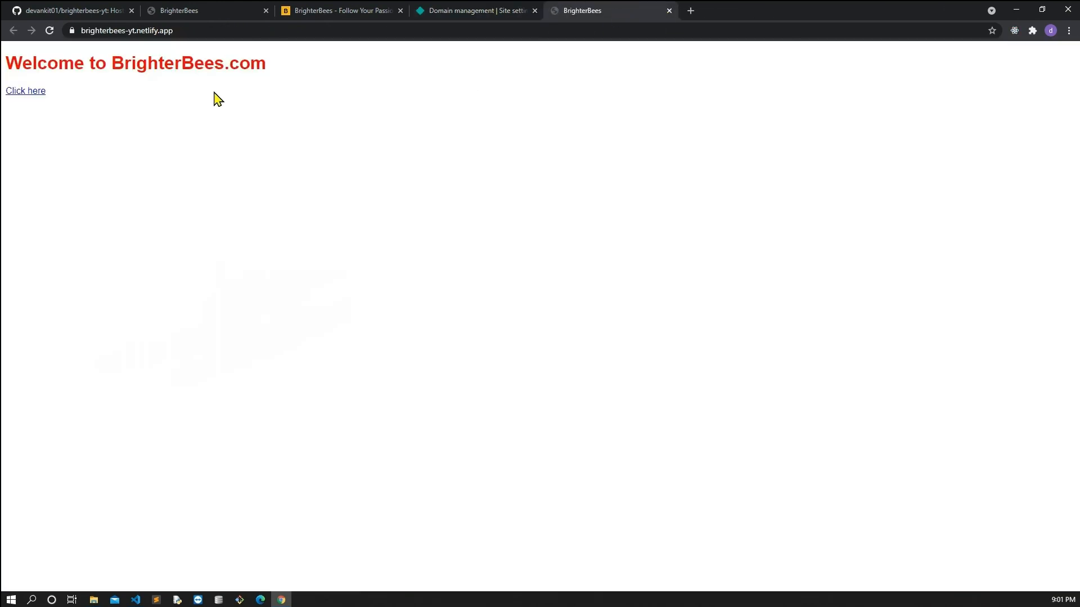
key("ctrl+a")
left_click(192, 32)
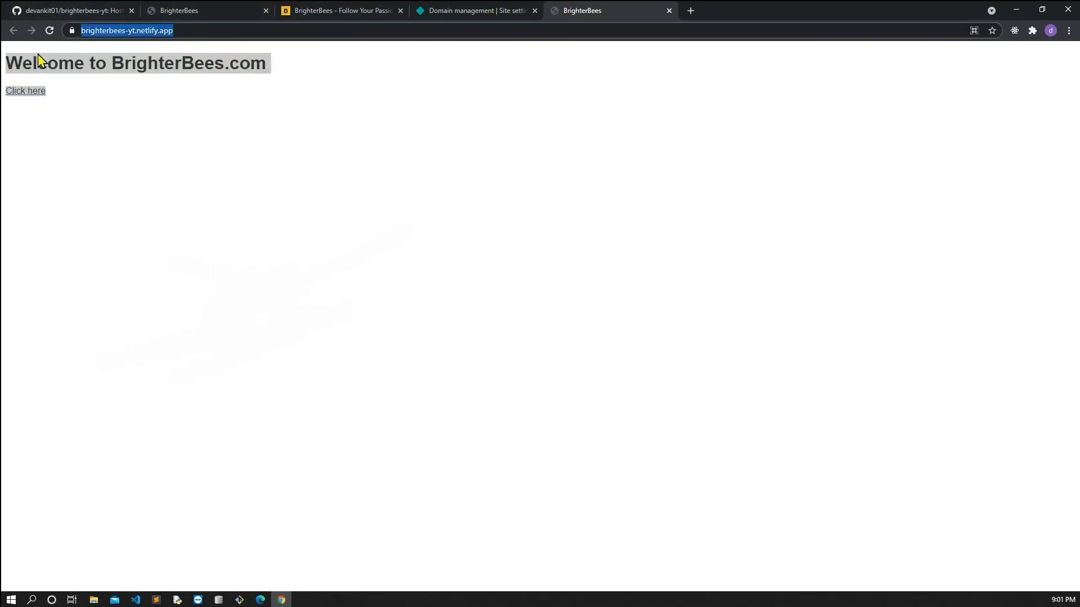
left_click(327, 134)
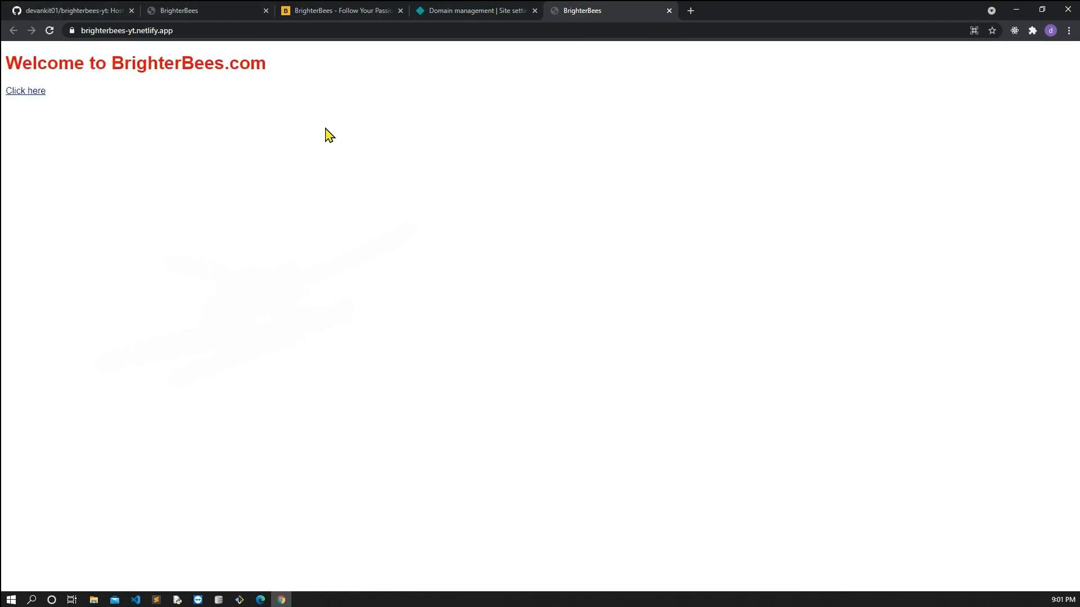